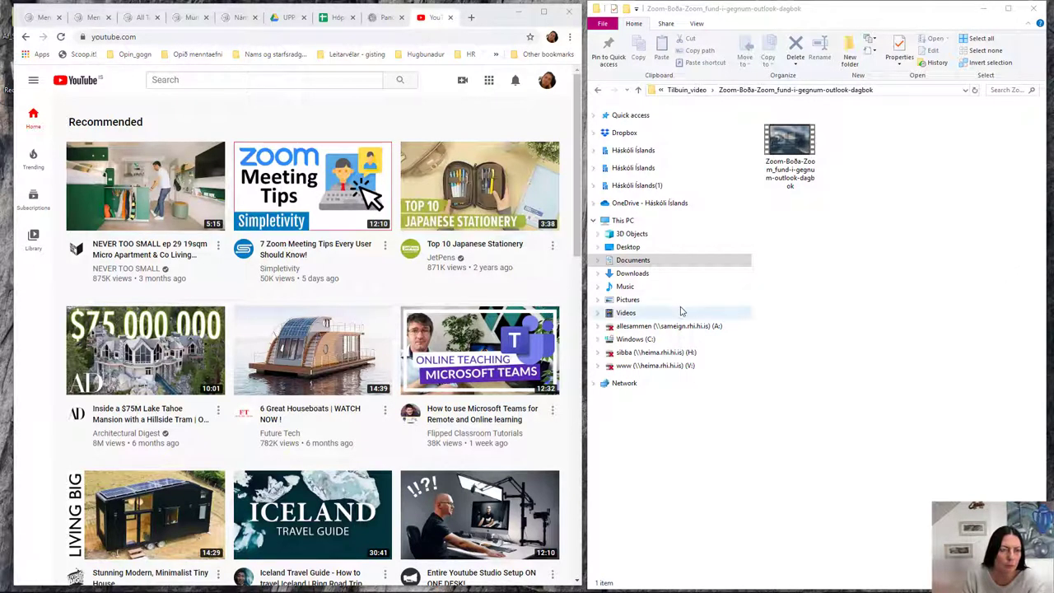
# View the YouTube account menu to check that an account is signed in, and close it.
pyautogui.click(547, 82)
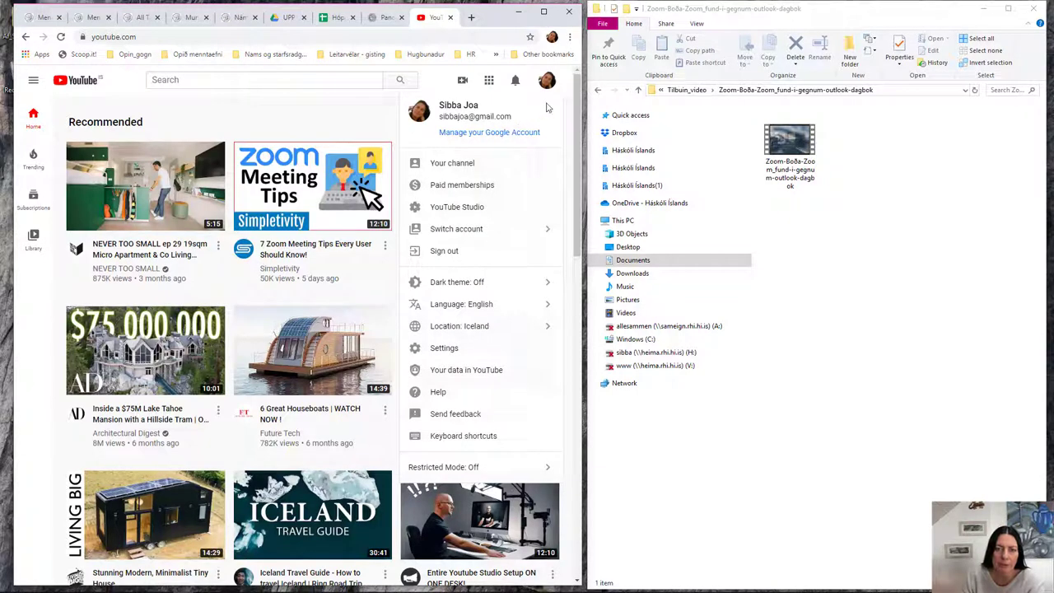
pyautogui.click(354, 125)
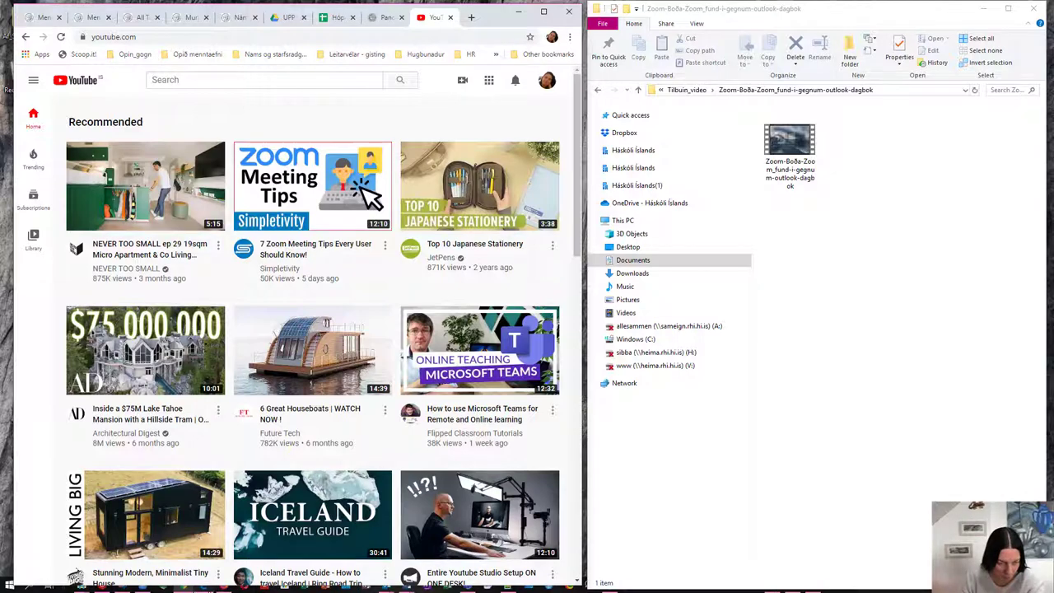
# Switch to the Edge browser and open youtube.com in a new tab.
pyautogui.click(165, 586)
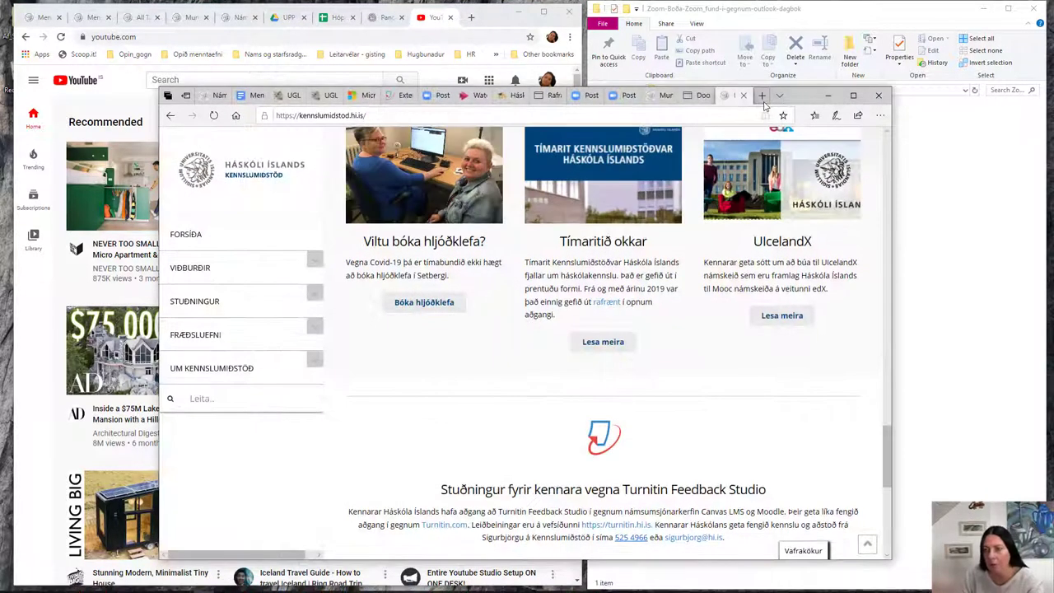
pyautogui.click(763, 102)
pyautogui.write('youtube.com/')
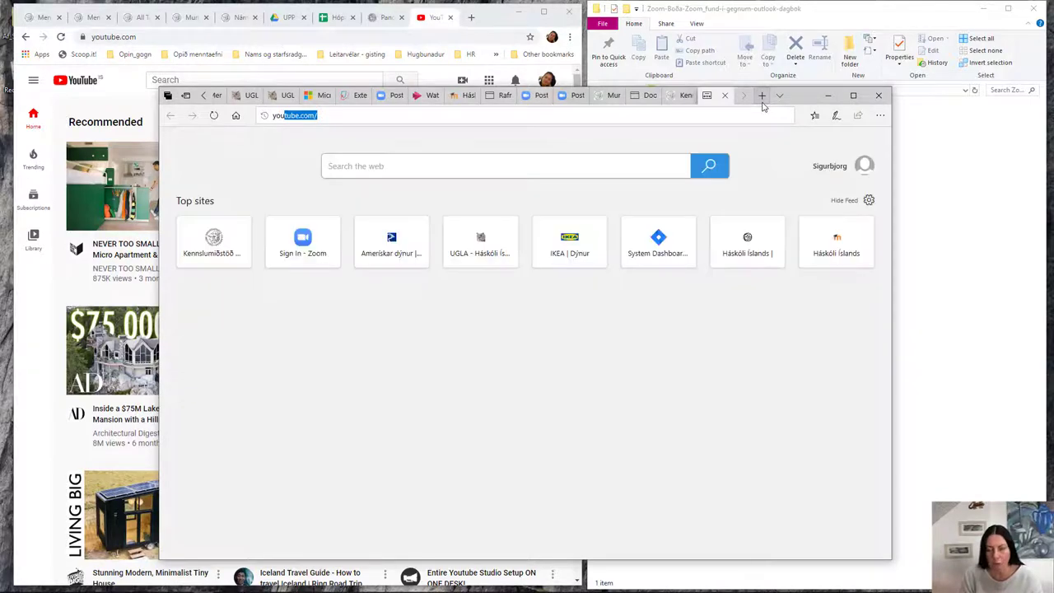
pyautogui.press('Return')
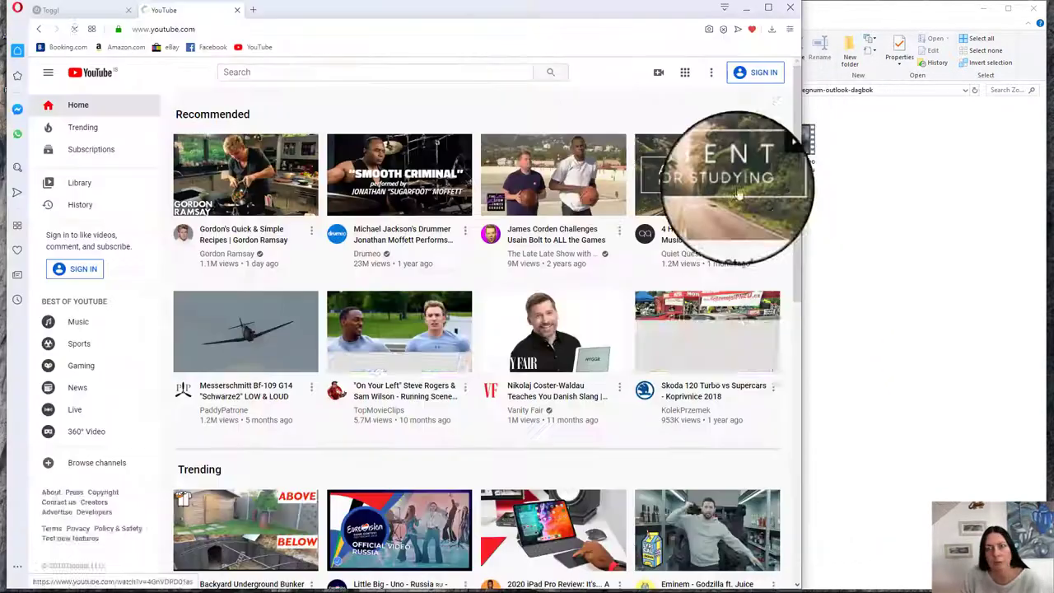
# In Opera, view YouTube's sign-in page, return to the signed-out home page, and minimize the browser.
pyautogui.click(764, 79)
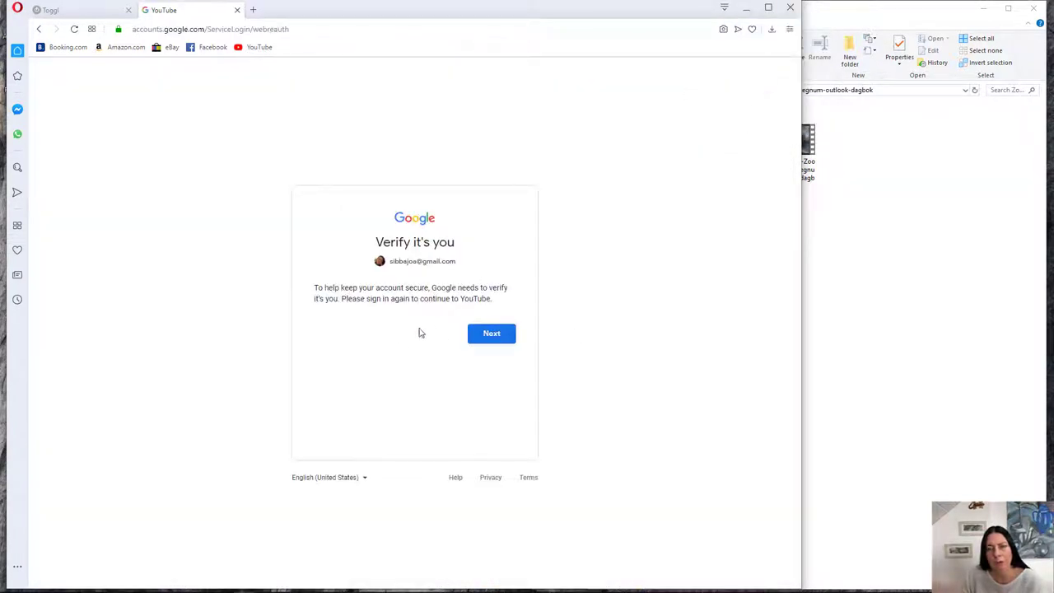
pyautogui.click(746, 8)
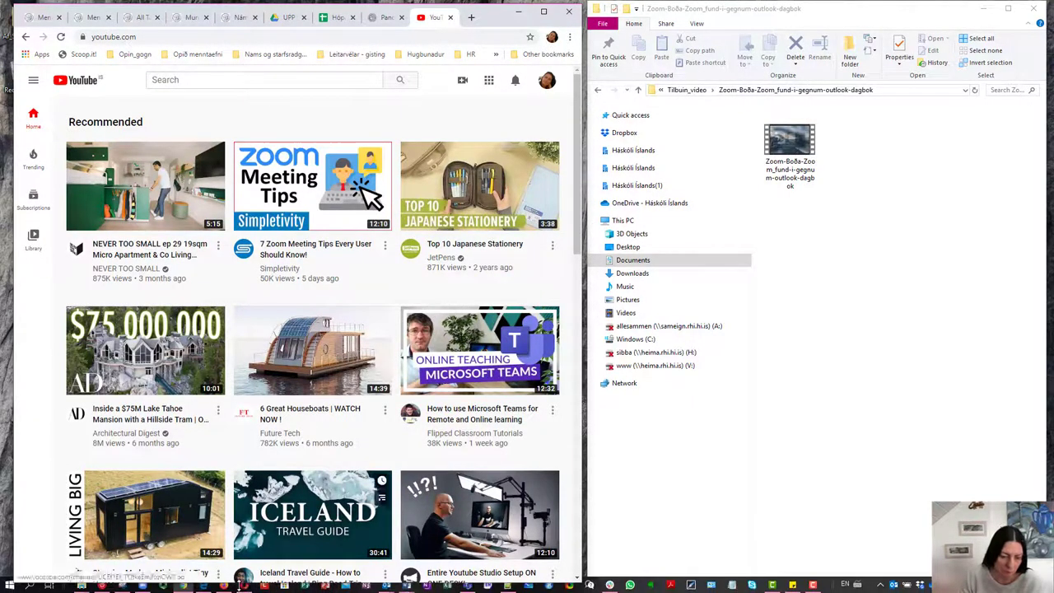
pyautogui.click(243, 585)
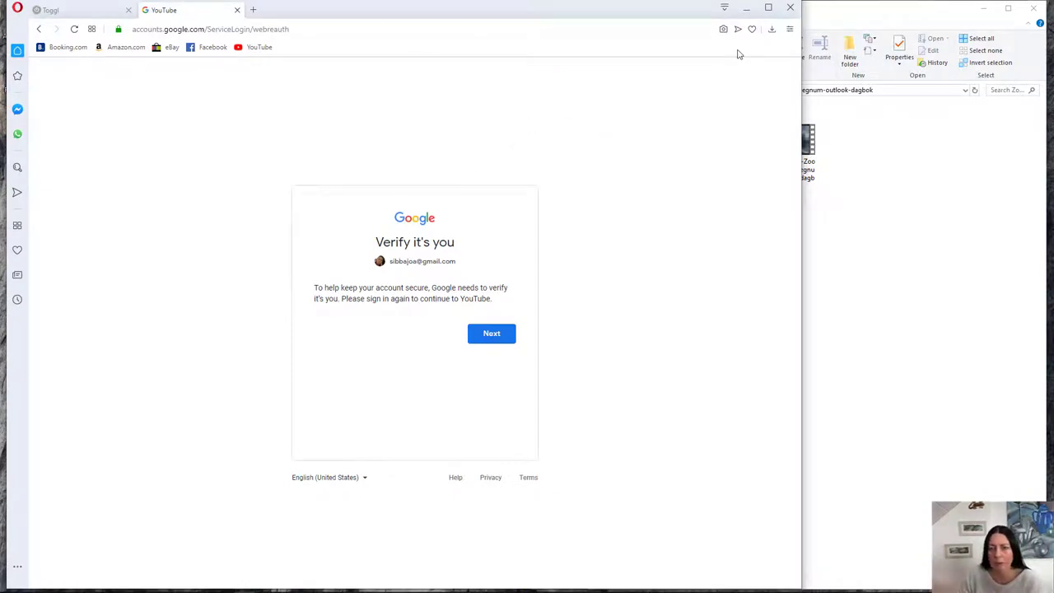
pyautogui.click(39, 29)
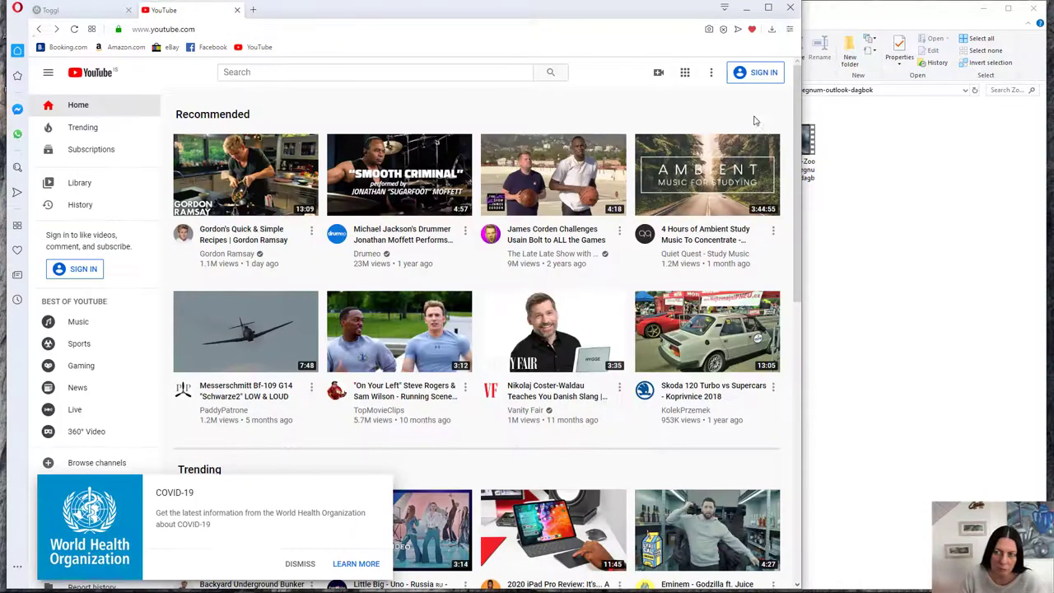
pyautogui.click(747, 11)
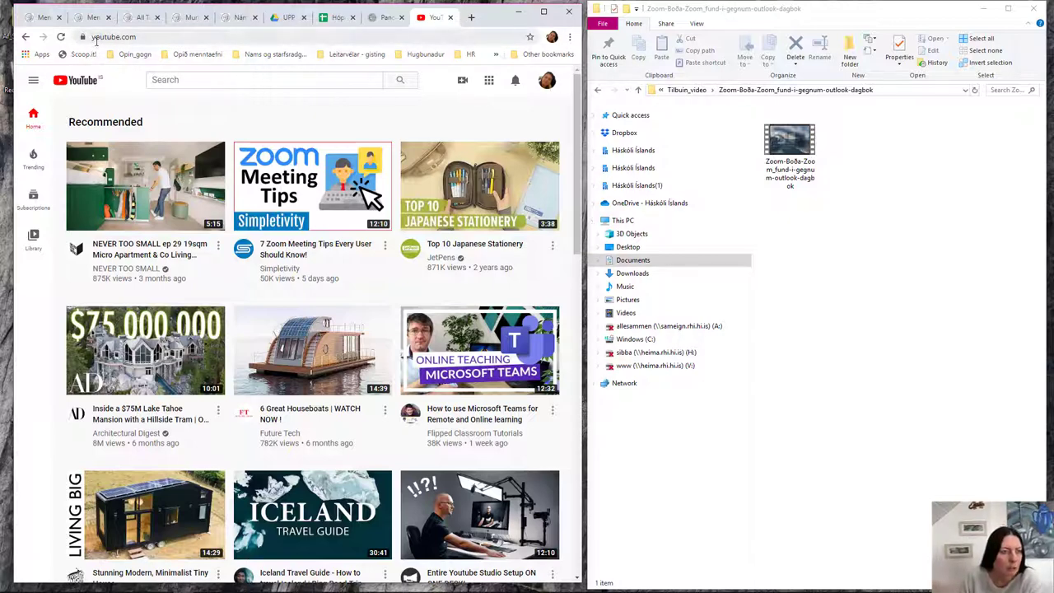
# Start a YouTube video upload with the file Zoom-Boða-Zoom_fund-i-gegnum-outlook-dagbok from the open folder.
pyautogui.click(463, 80)
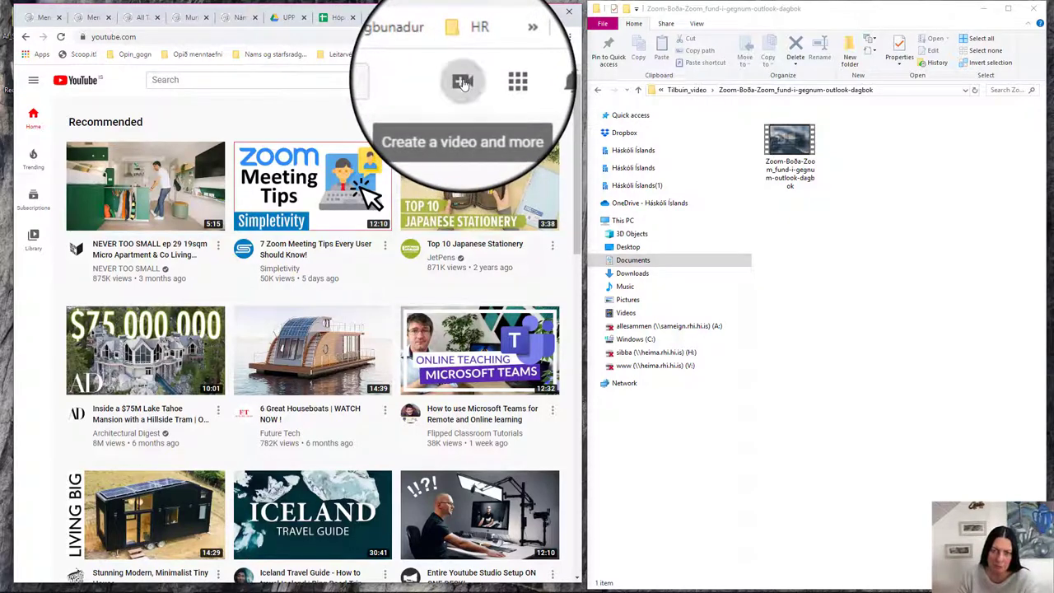
pyautogui.click(522, 112)
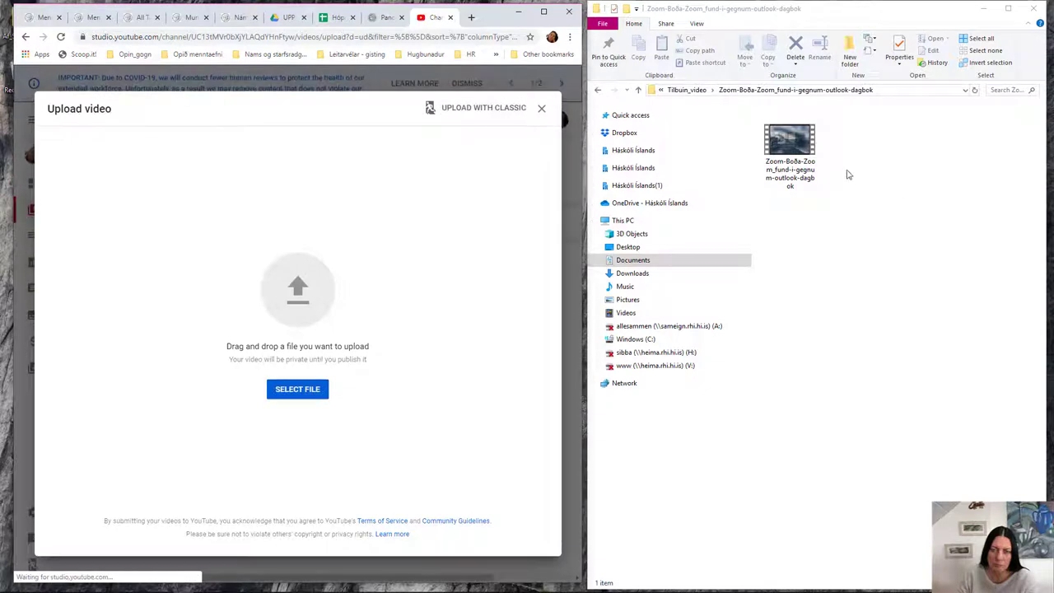
pyautogui.moveTo(801, 154); pyautogui.dragTo(320, 257)
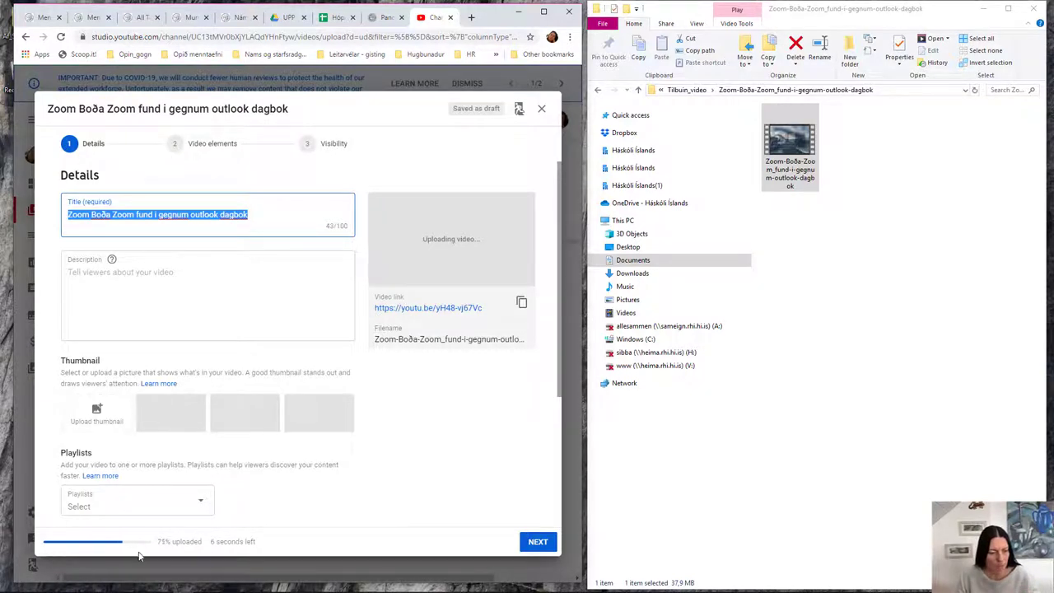
# Remove the leading word "Zoom" so the video title reads "Boða Zoom fund i gegnum outlook dagbok".
pyautogui.click(130, 215)
pyautogui.moveTo(92, 215); pyautogui.dragTo(36, 221)
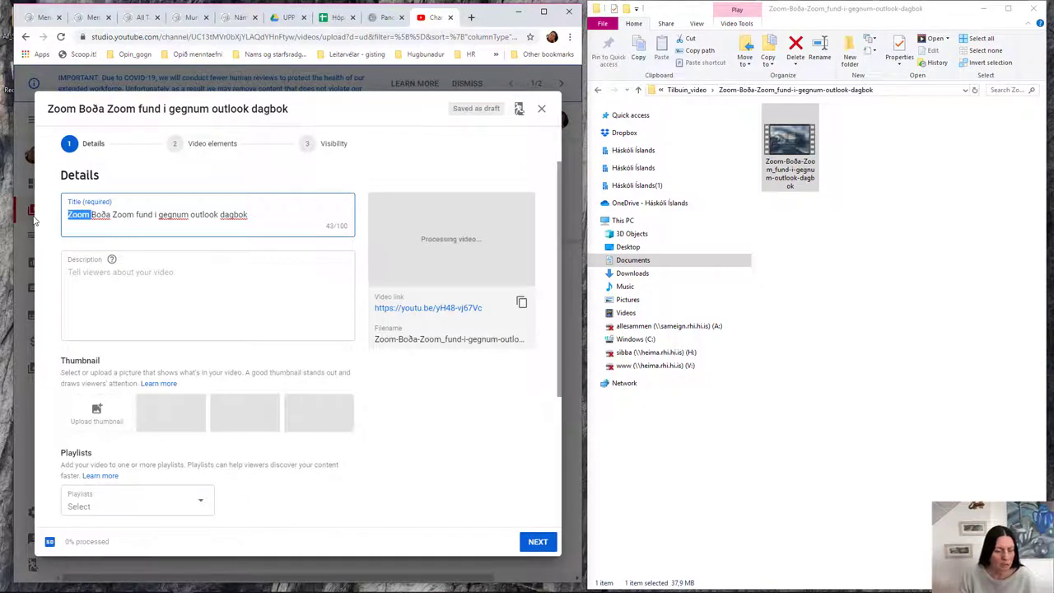
pyautogui.press('BackSpace')
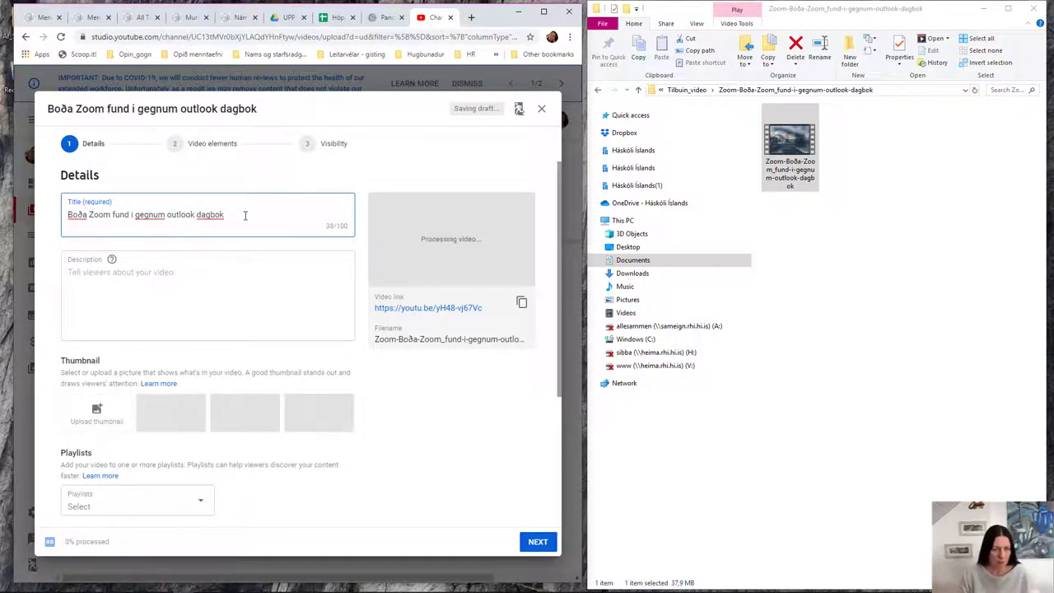
# Paste the prepared description, trim it to end with "í gegnum dagbókina í Outlook.", and choose the first suggested thumbnail.
pyautogui.click(338, 285)
pyautogui.hotkey('ctrl', 'v')
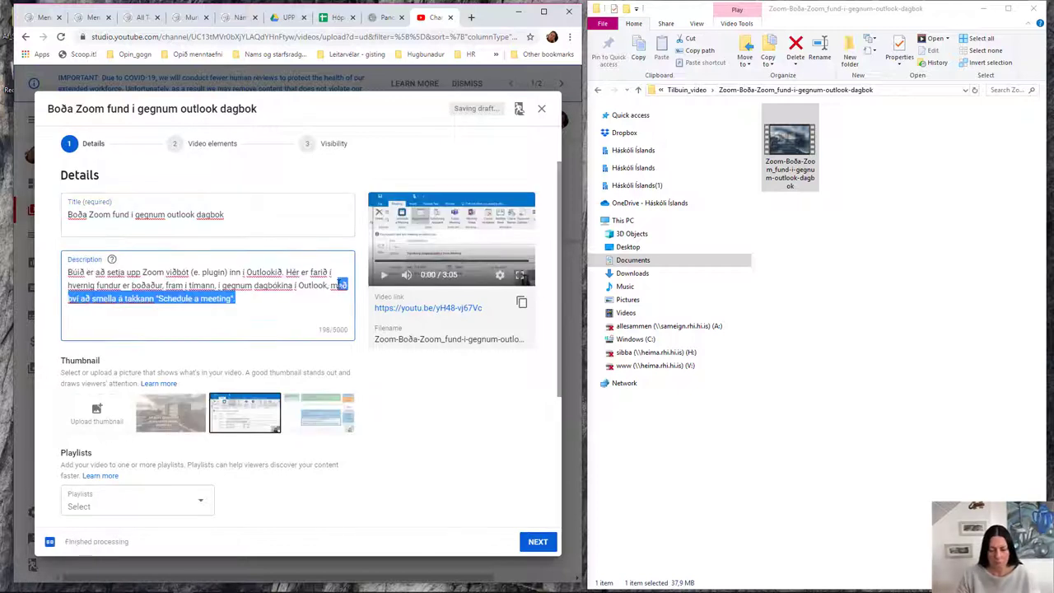
pyautogui.write('.')
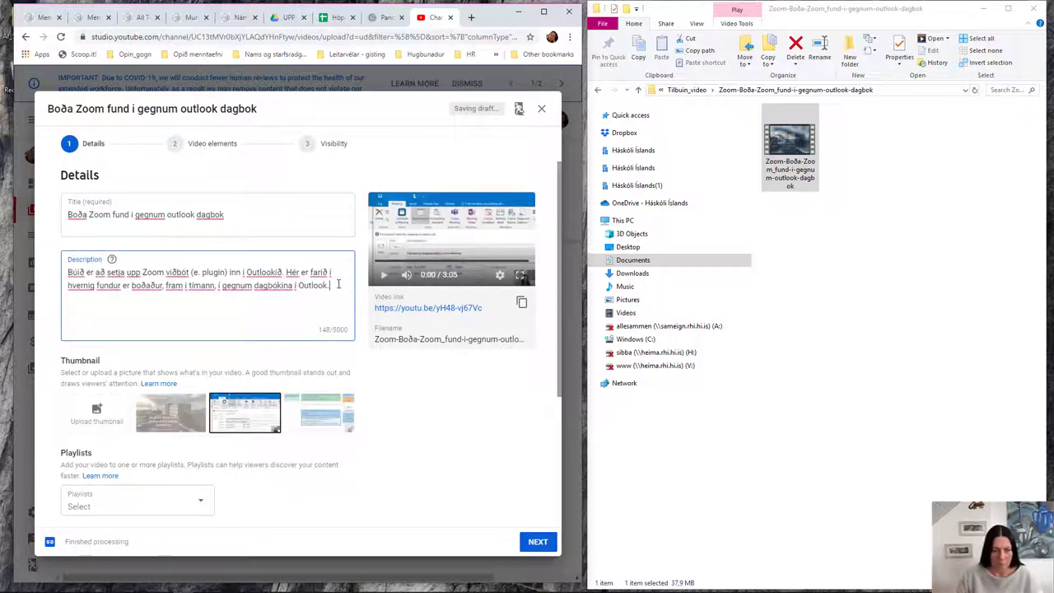
pyautogui.click(162, 412)
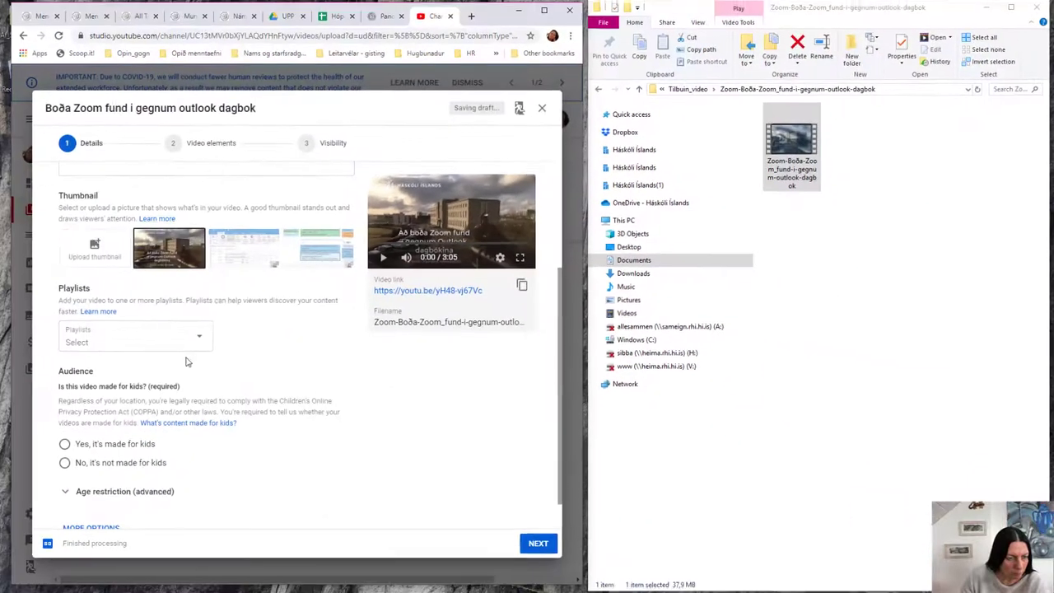
# Create a public playlist titled ZOOM and add the video to it.
pyautogui.click(202, 337)
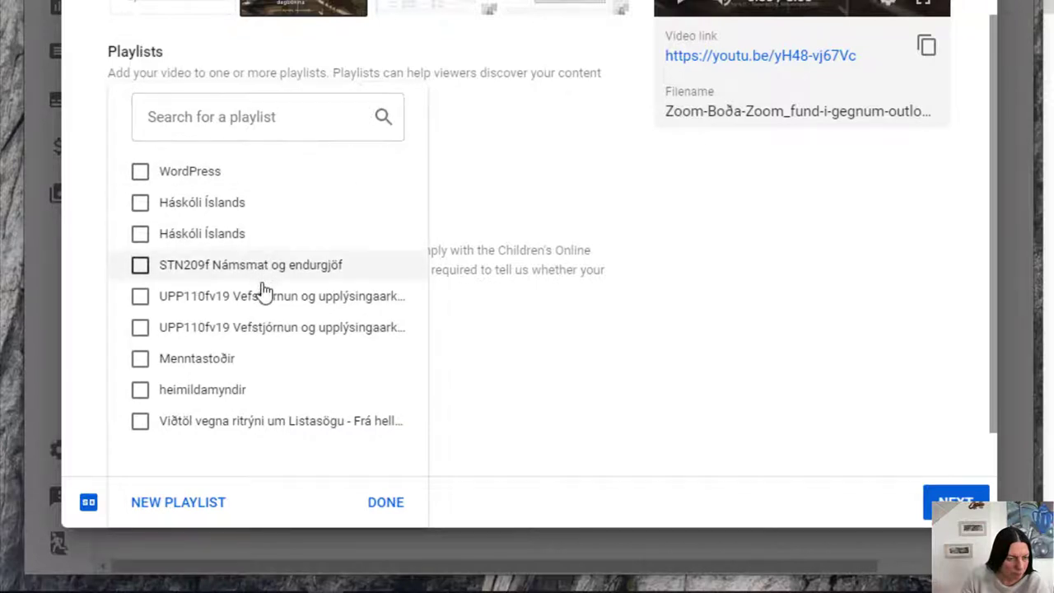
pyautogui.click(176, 502)
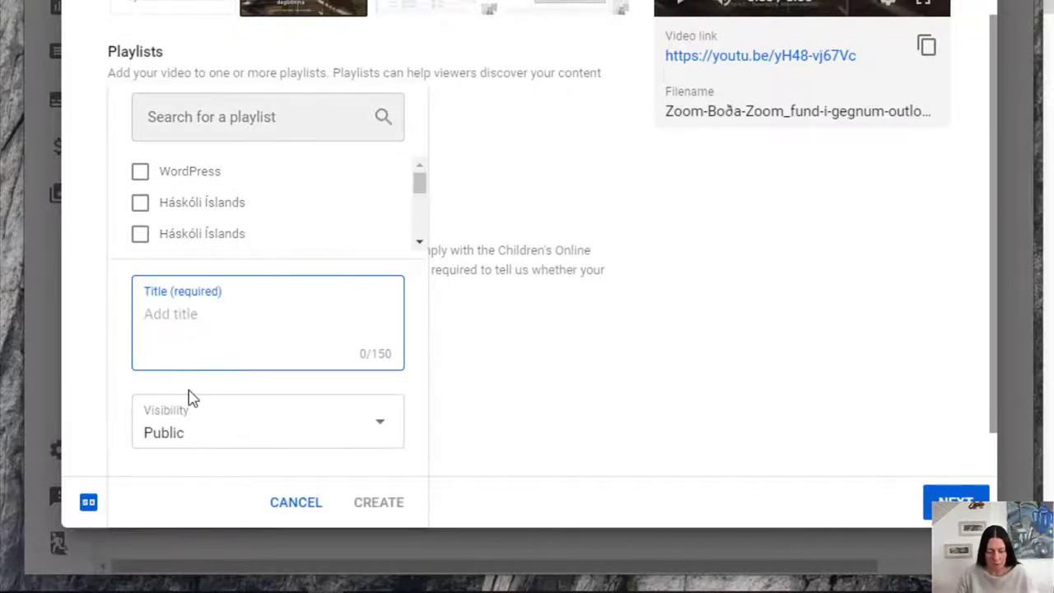
pyautogui.write('ZOOM')
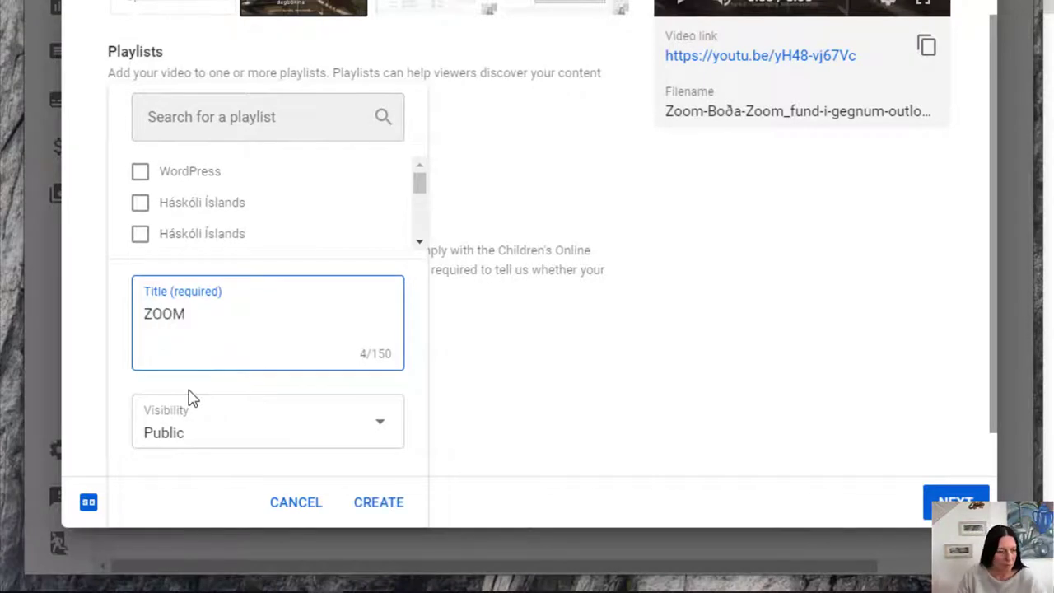
pyautogui.click(393, 508)
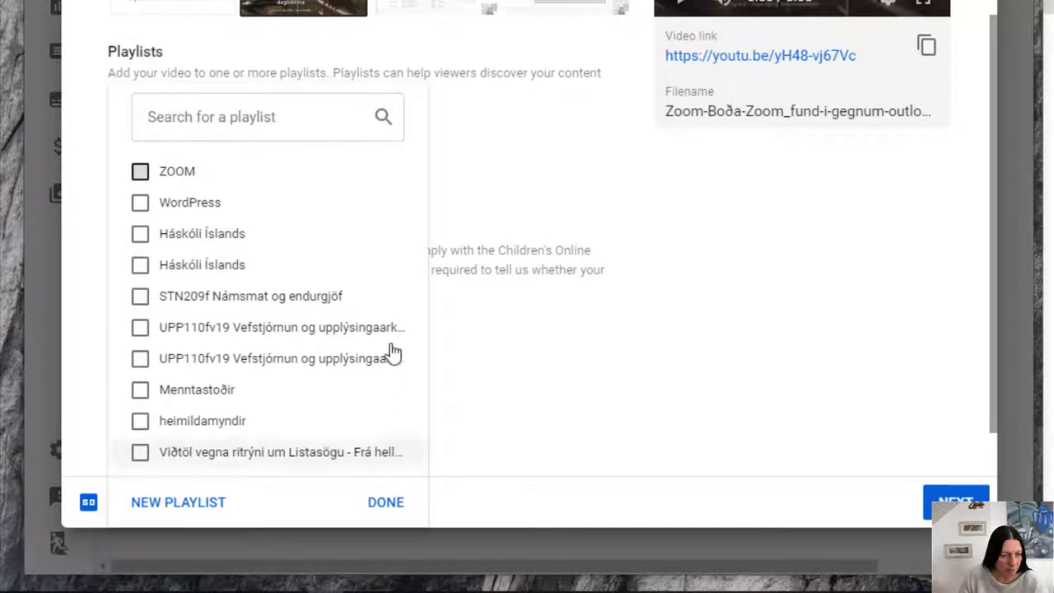
pyautogui.click(140, 175)
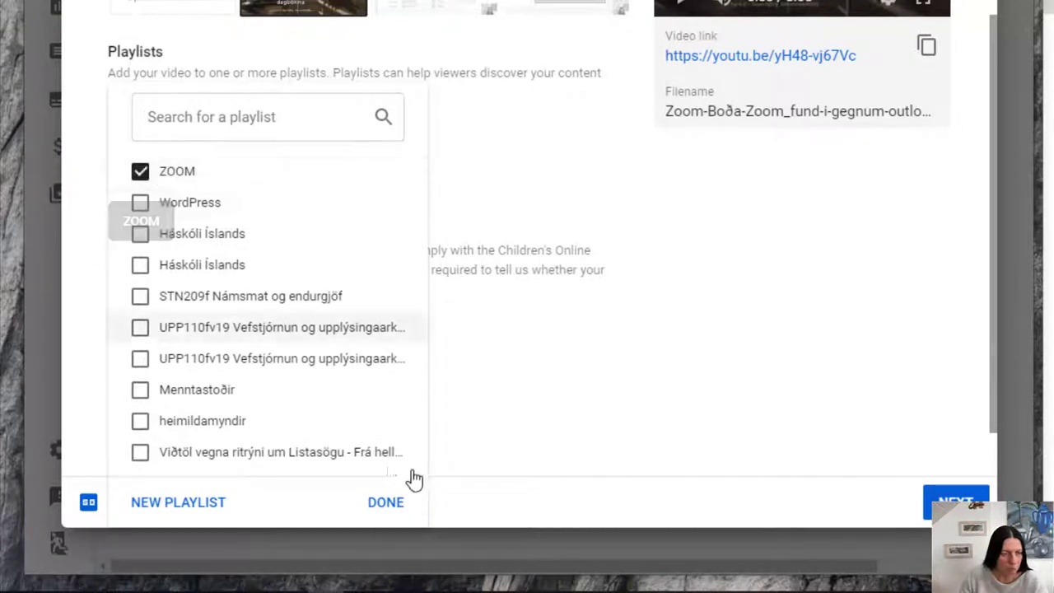
pyautogui.click(386, 503)
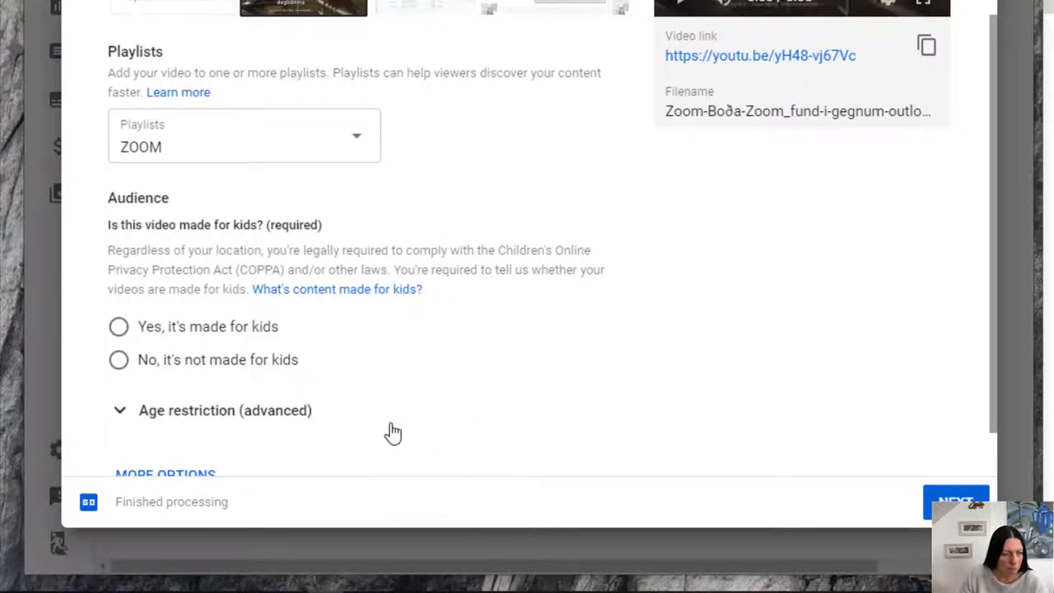
# Mark the video as not made for kids and expand the additional video options.
pyautogui.scroll(-1, 387, 432)
pyautogui.click(186, 298)
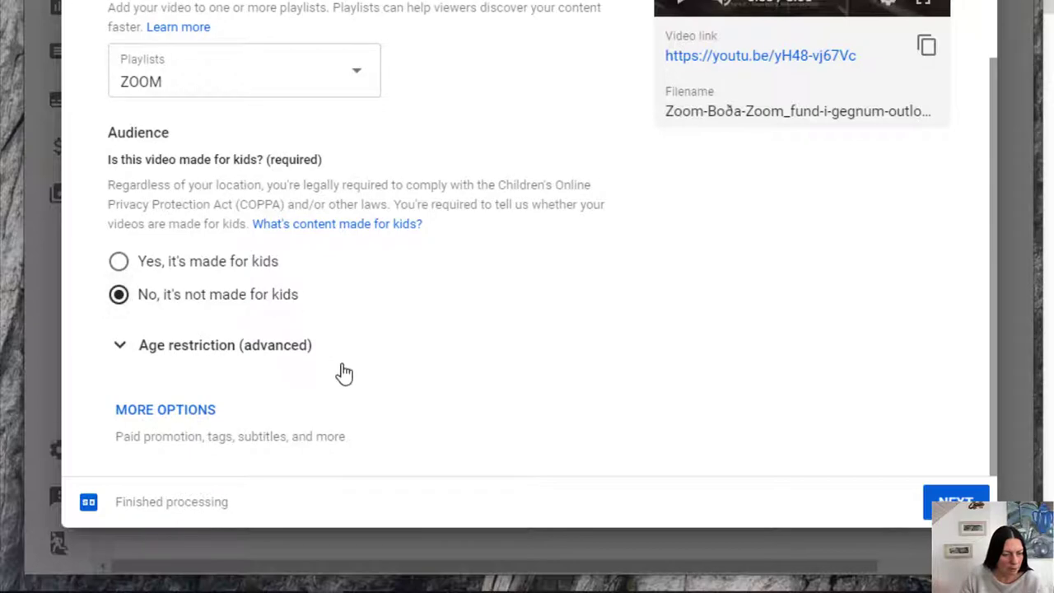
pyautogui.click(194, 412)
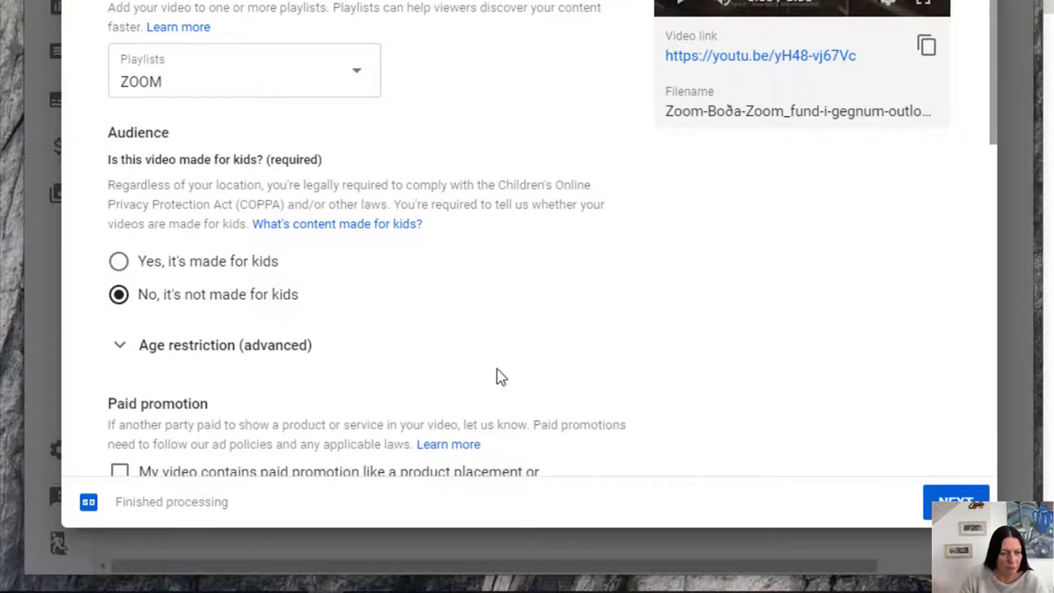
# Add the tags "Outlook" and "Boða Zoom fund" to the video.
pyautogui.scroll(-8, 513, 364)
pyautogui.scroll(4, 522, 324)
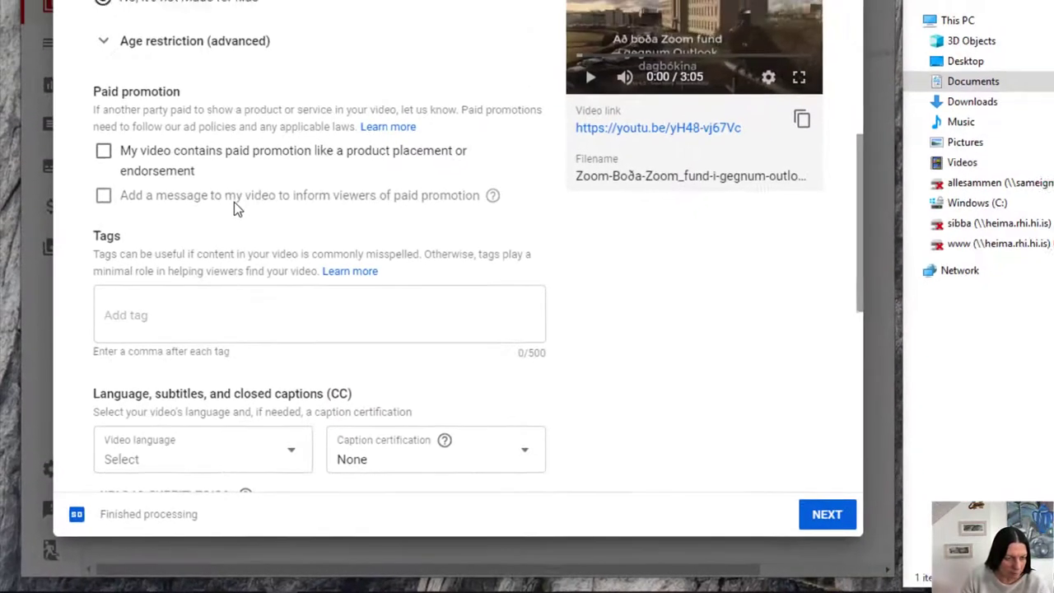
pyautogui.scroll(-3, 280, 198)
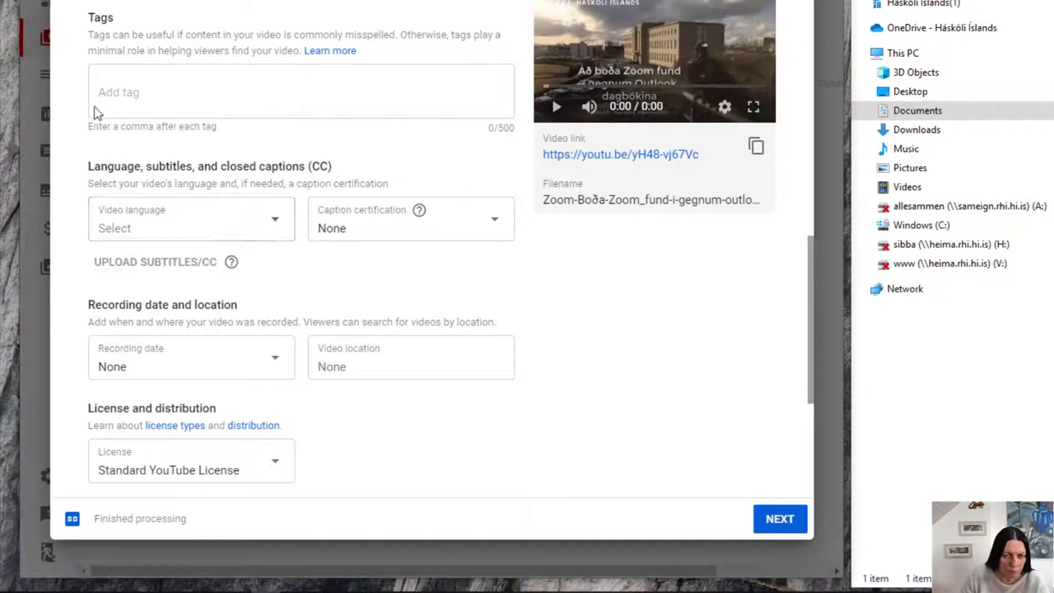
pyautogui.click(127, 92)
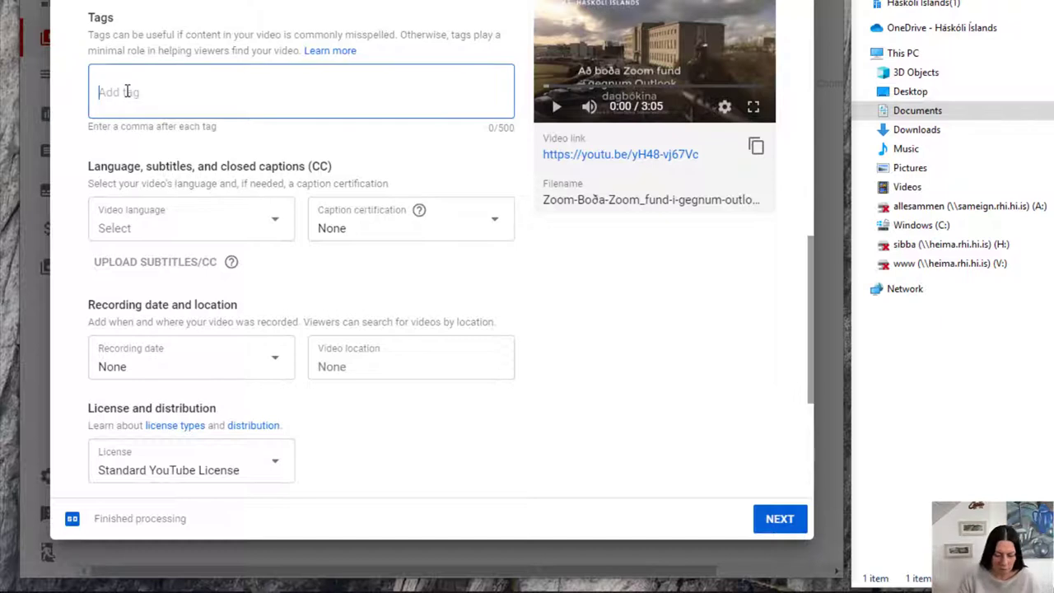
pyautogui.write('Outllo')
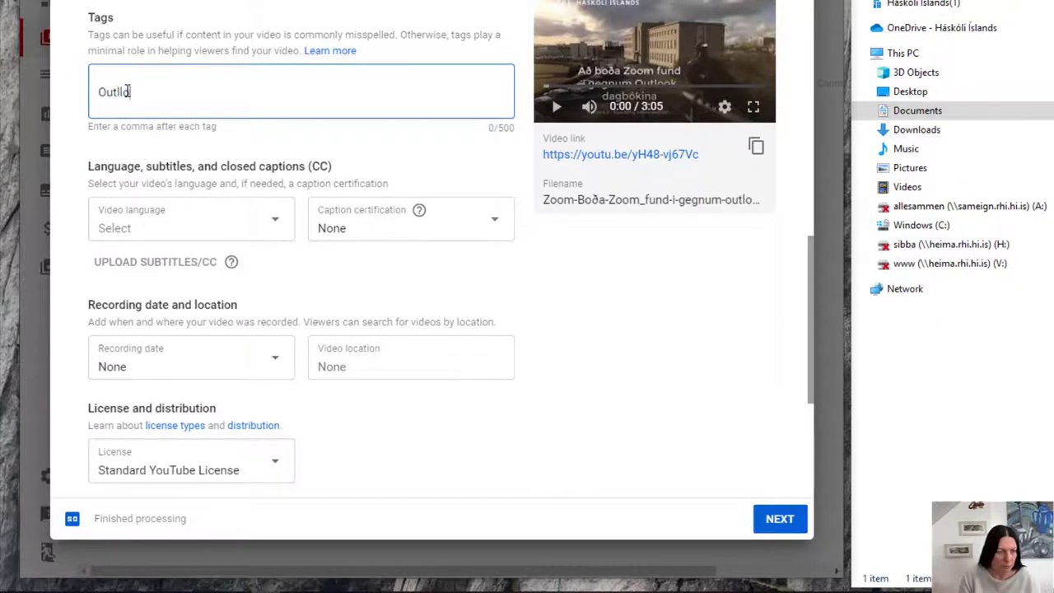
pyautogui.press('BackSpace')
pyautogui.press('BackSpace')
pyautogui.write('ook')
pyautogui.press(',')
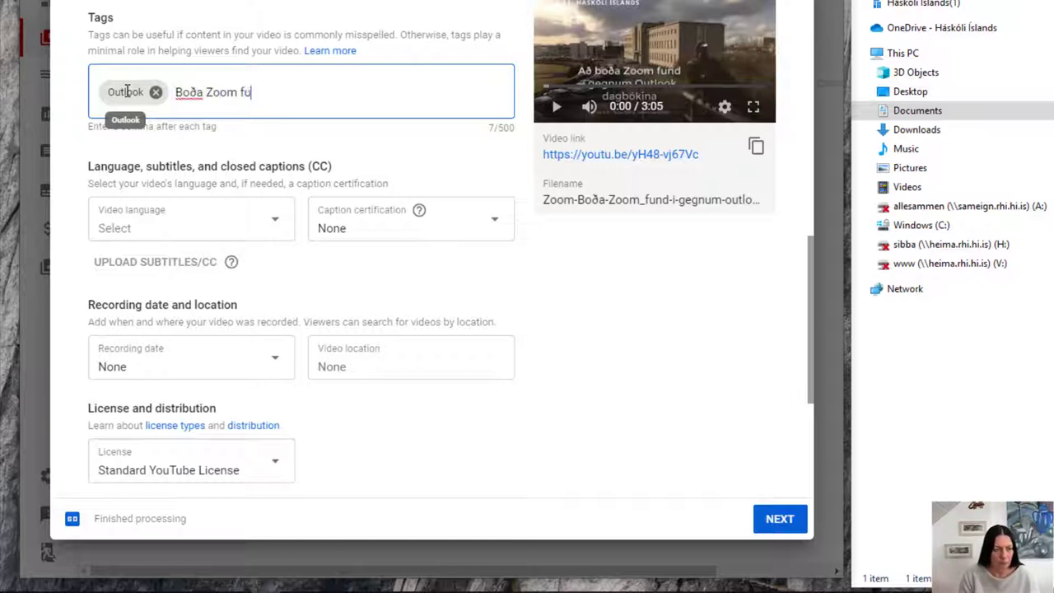
pyautogui.write('nd,')
# Set the video language to Icelandic and keep the caption certification at None.
pyautogui.click(272, 236)
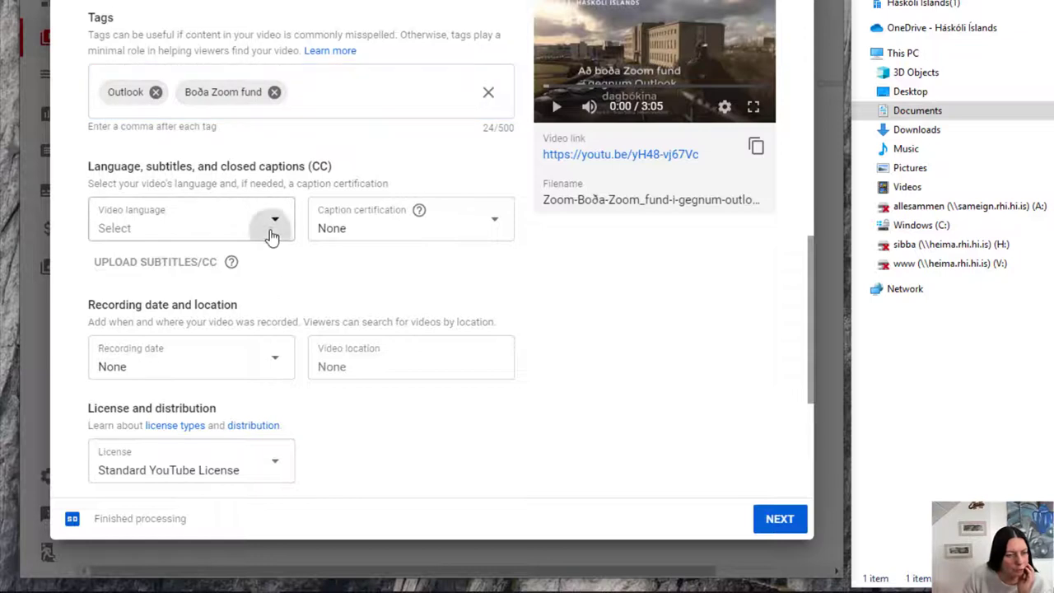
pyautogui.click(275, 227)
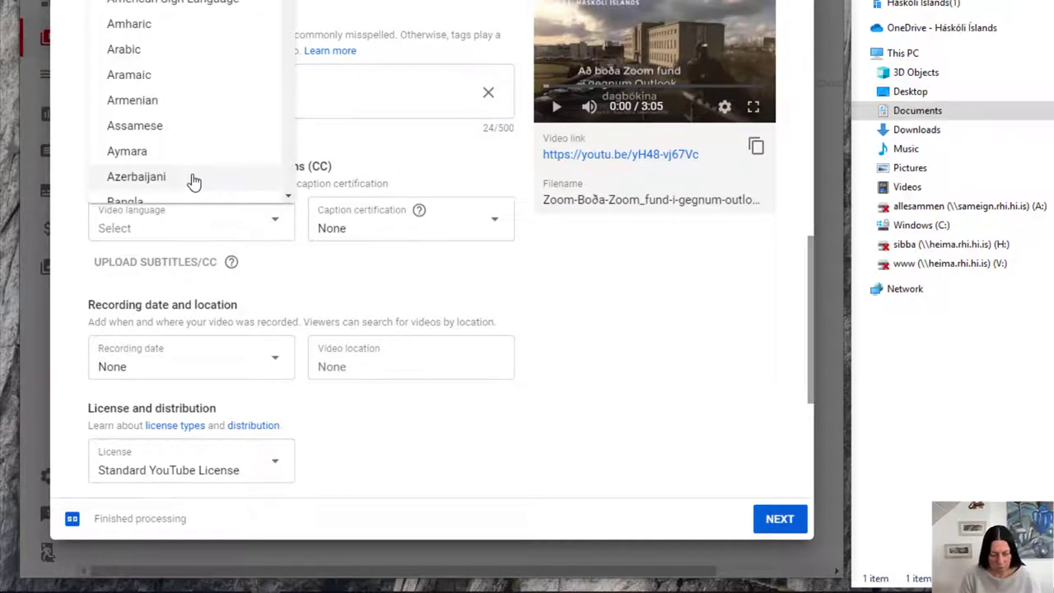
pyautogui.scroll(-2, 214, 169)
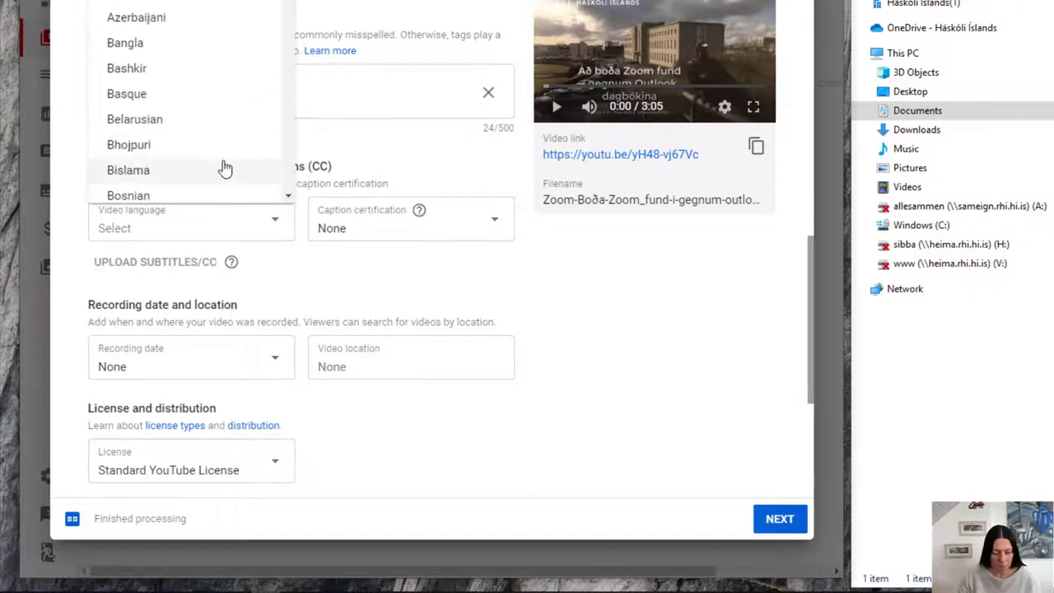
pyautogui.scroll(-10, 223, 164)
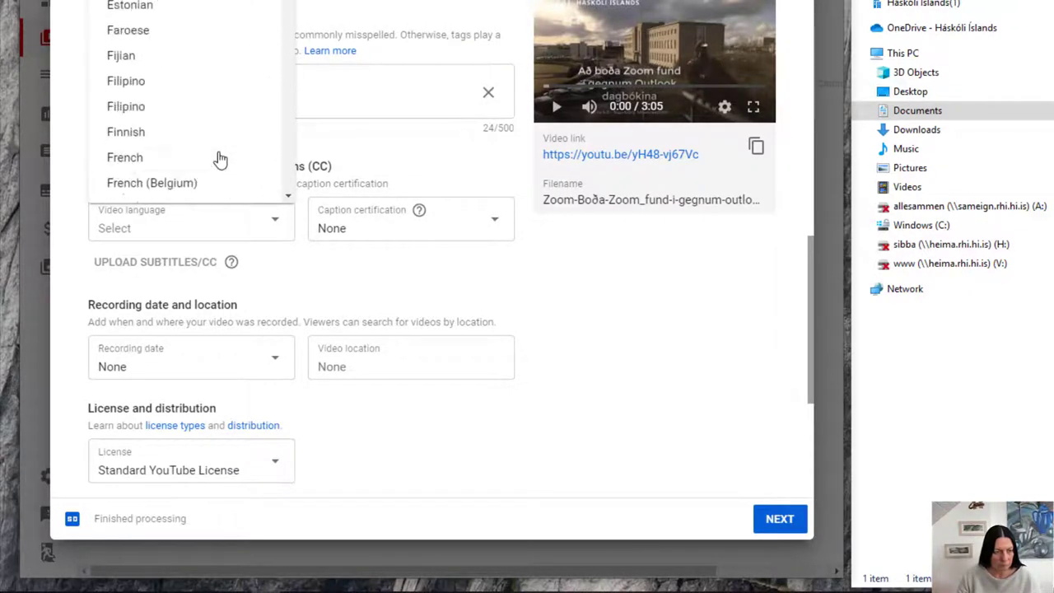
pyautogui.scroll(-10, 220, 158)
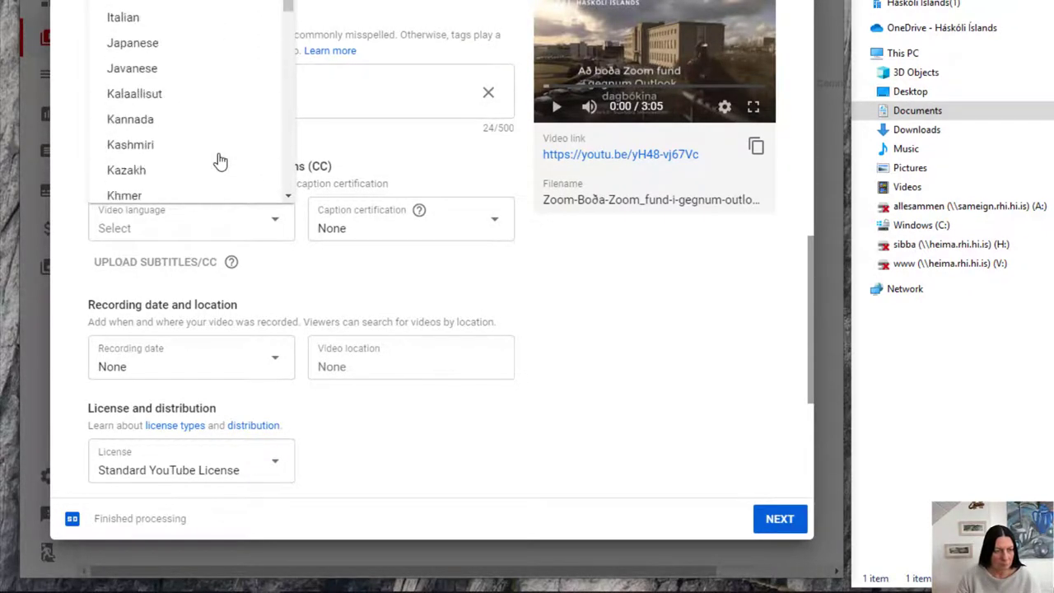
pyautogui.scroll(3, 219, 157)
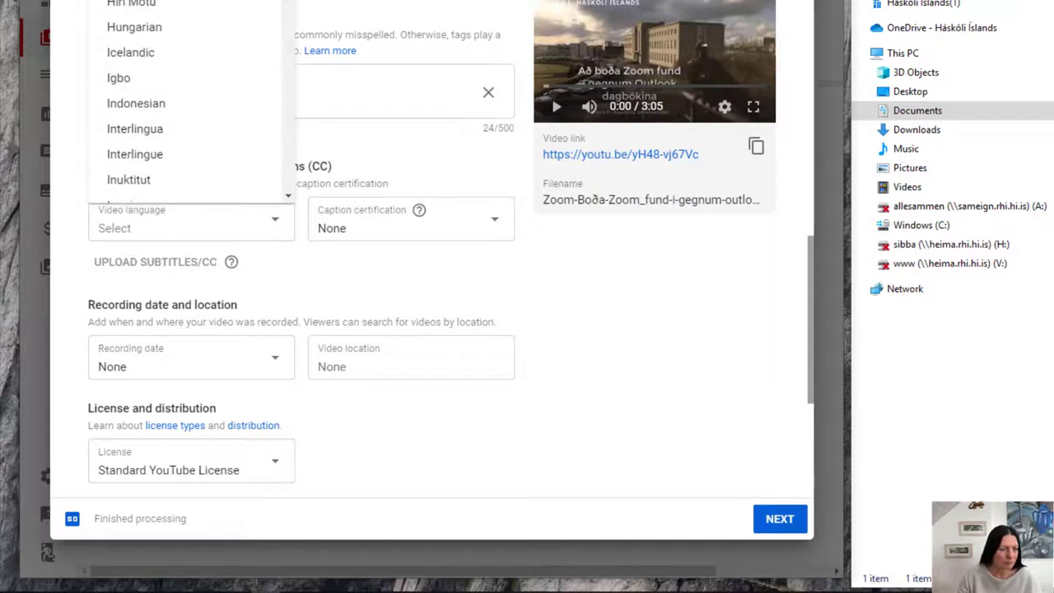
pyautogui.click(179, 54)
pyautogui.click(494, 224)
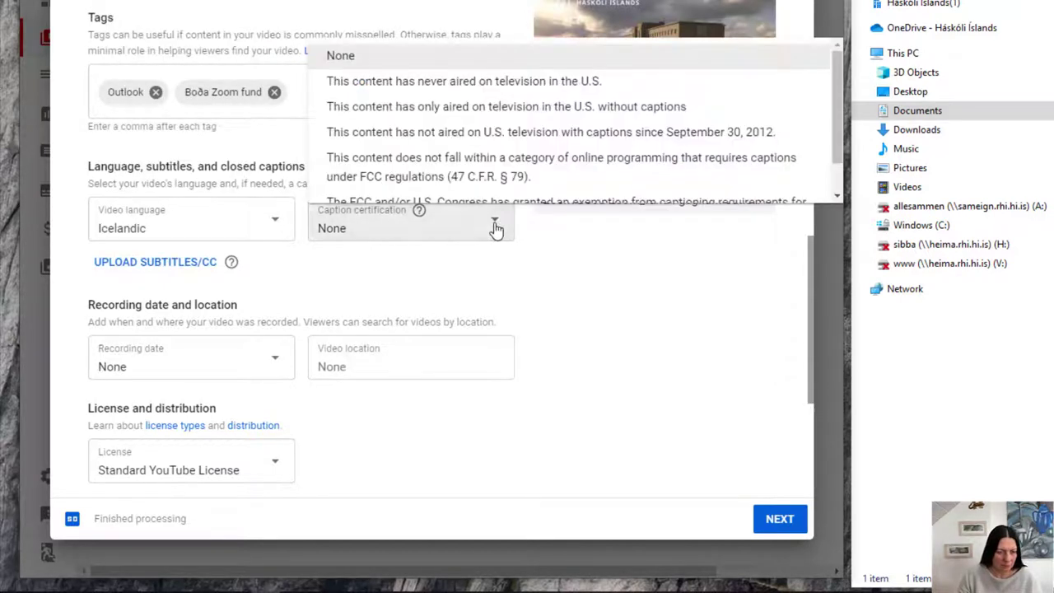
pyautogui.click(651, 313)
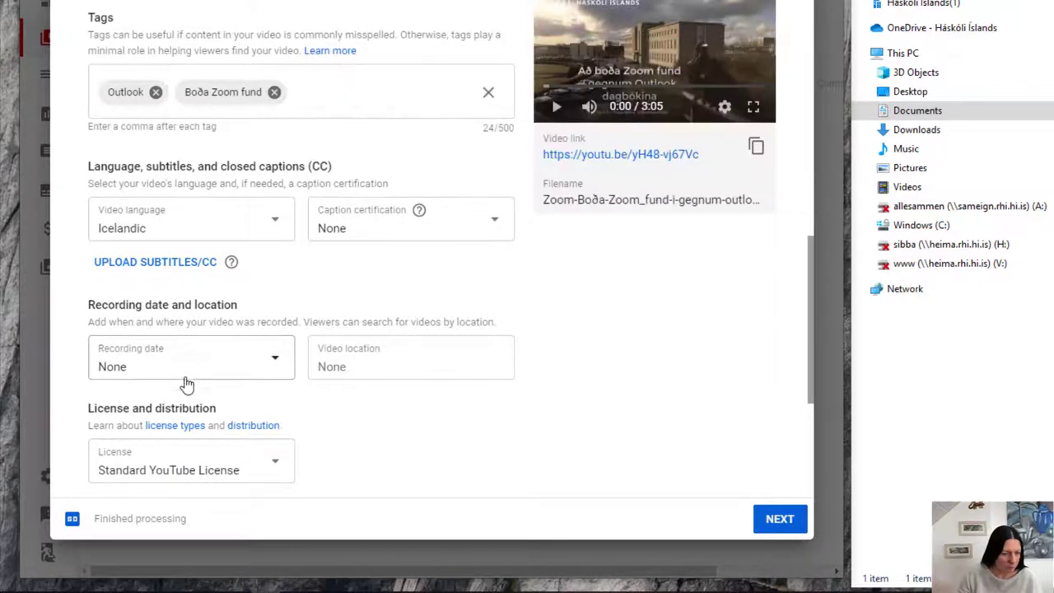
# Set the recording date to Mar 31, 2020, leaving the video location empty and the category as Education.
pyautogui.scroll(-3, 305, 366)
pyautogui.click(275, 123)
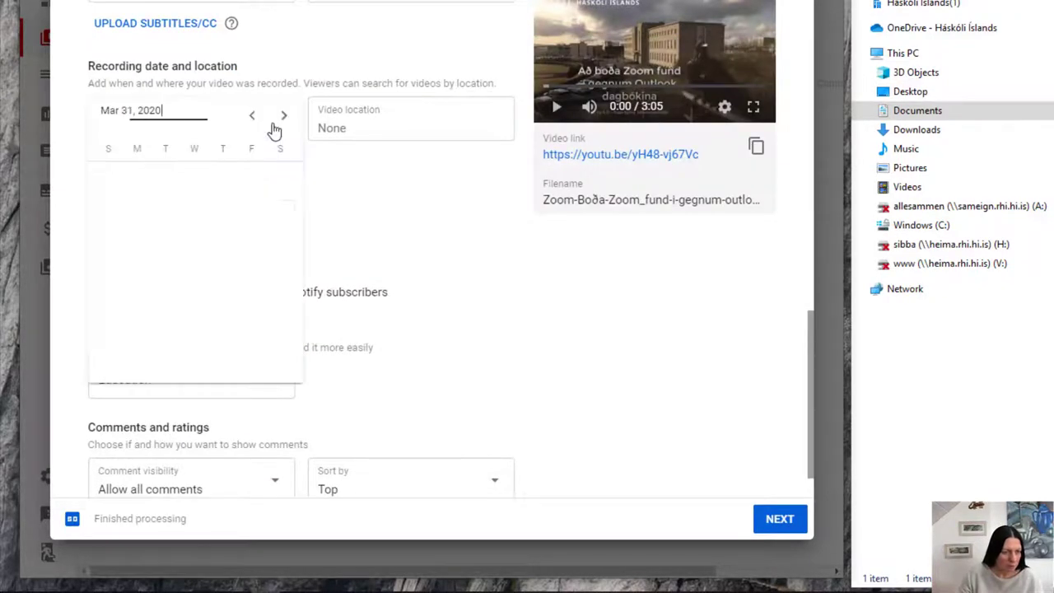
pyautogui.click(165, 370)
pyautogui.click(163, 375)
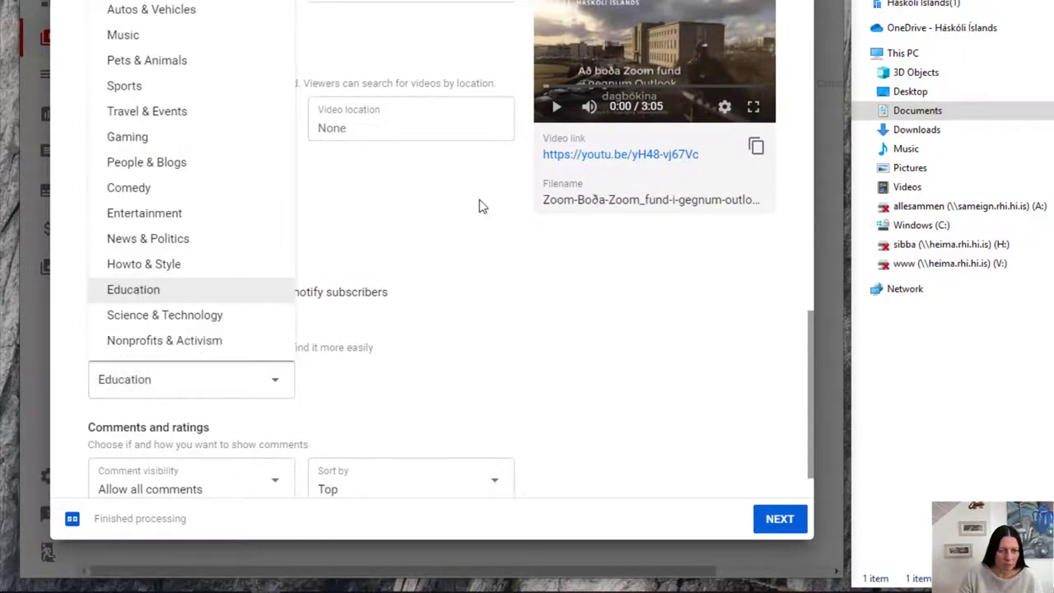
pyautogui.click(358, 122)
pyautogui.click(352, 132)
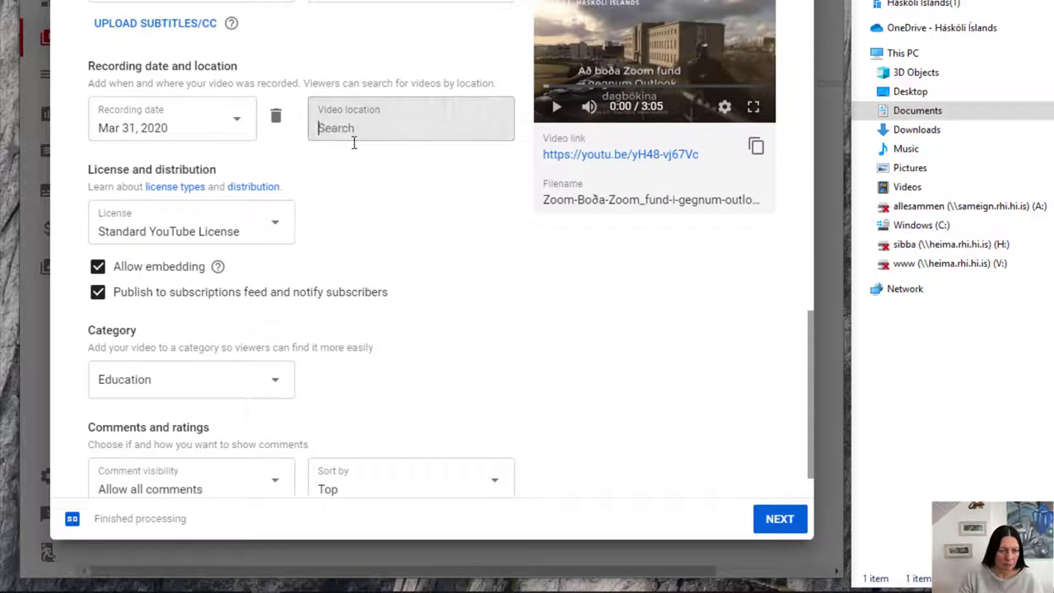
# Change the video's license to Creative Commons - Attribution.
pyautogui.click(262, 232)
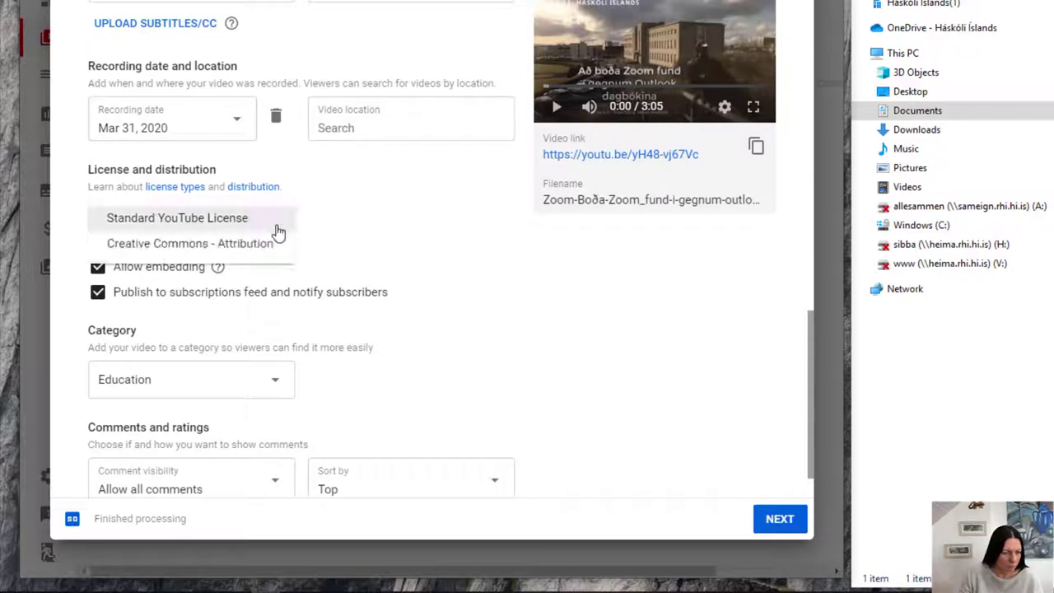
pyautogui.click(208, 244)
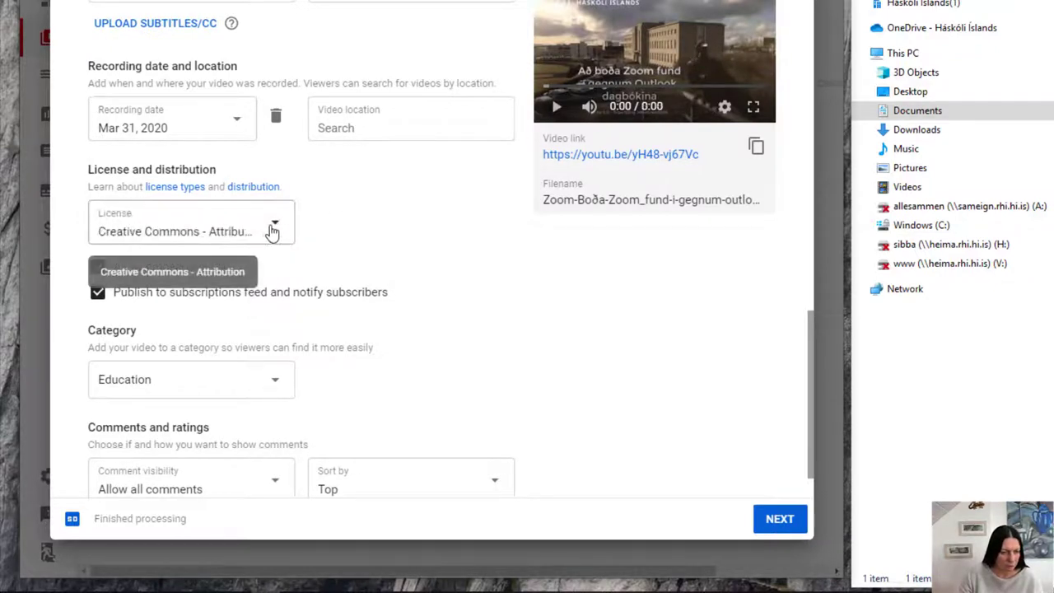
pyautogui.scroll(-1, 340, 266)
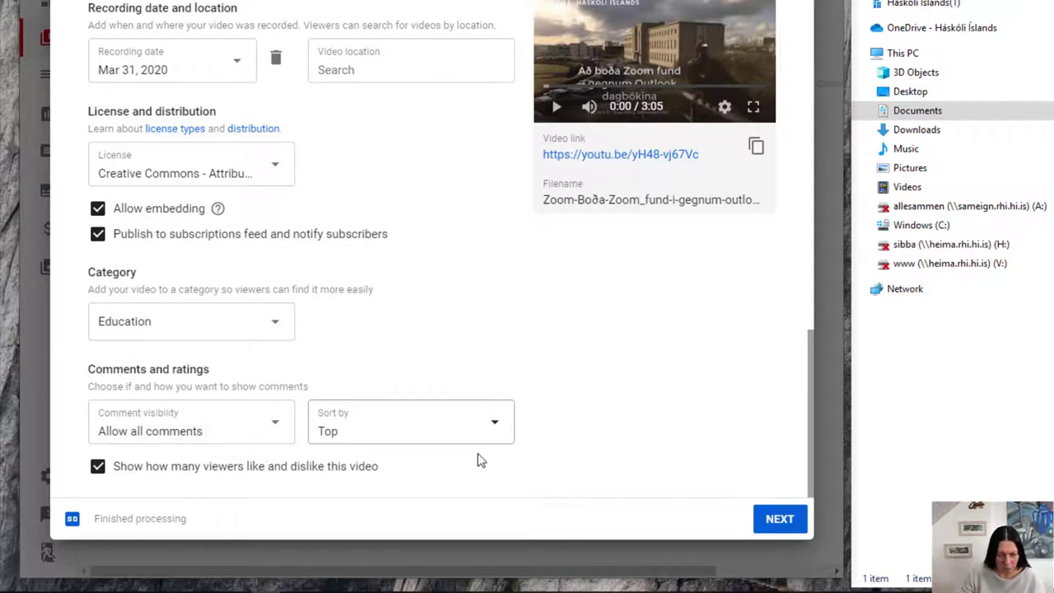
# Skip the end screen and cards, then publish the video with Public visibility.
pyautogui.click(778, 519)
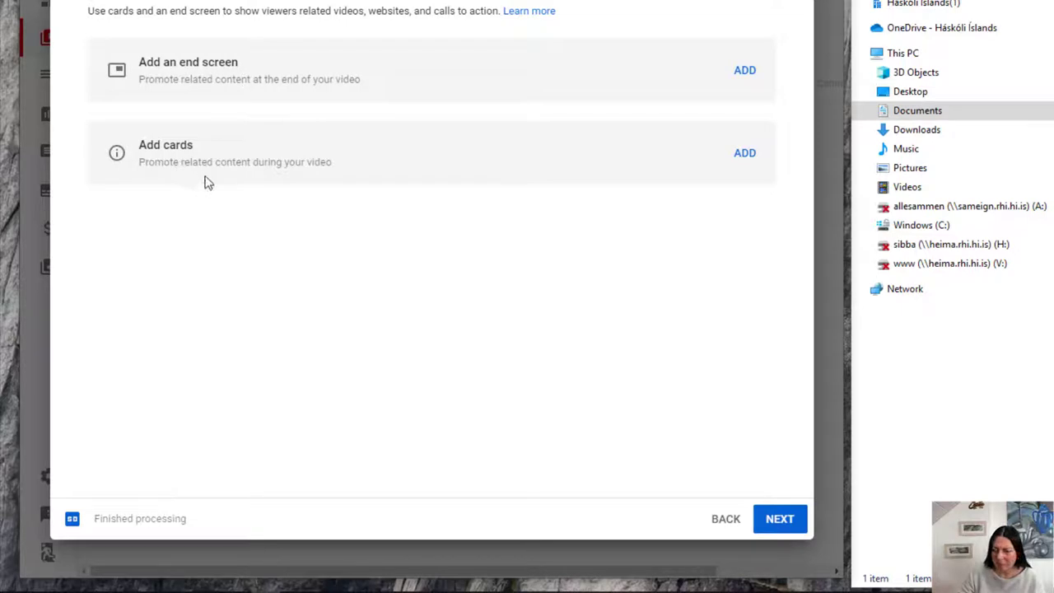
pyautogui.click(780, 518)
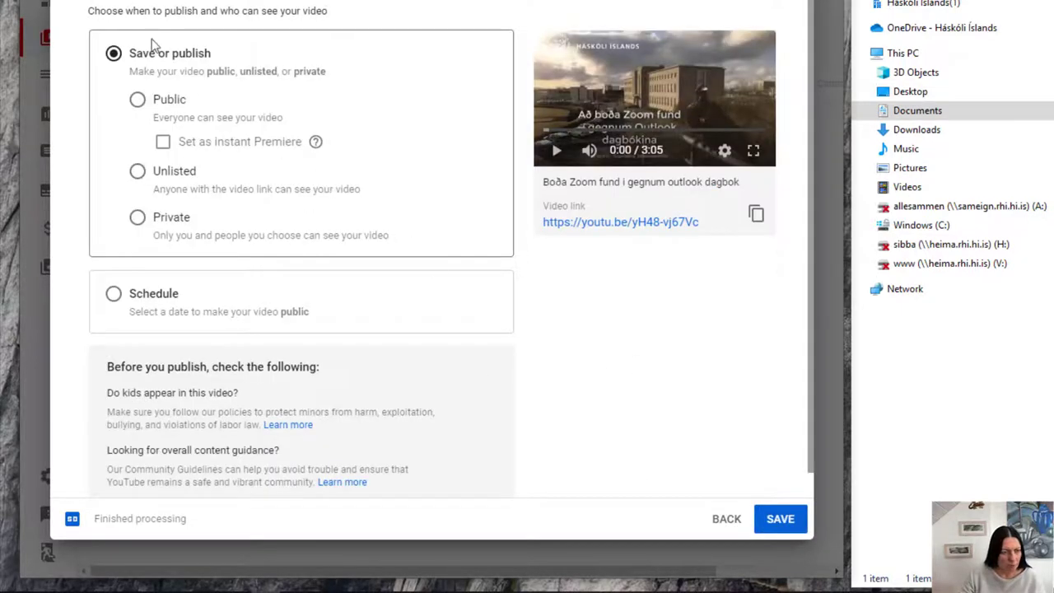
pyautogui.click(137, 99)
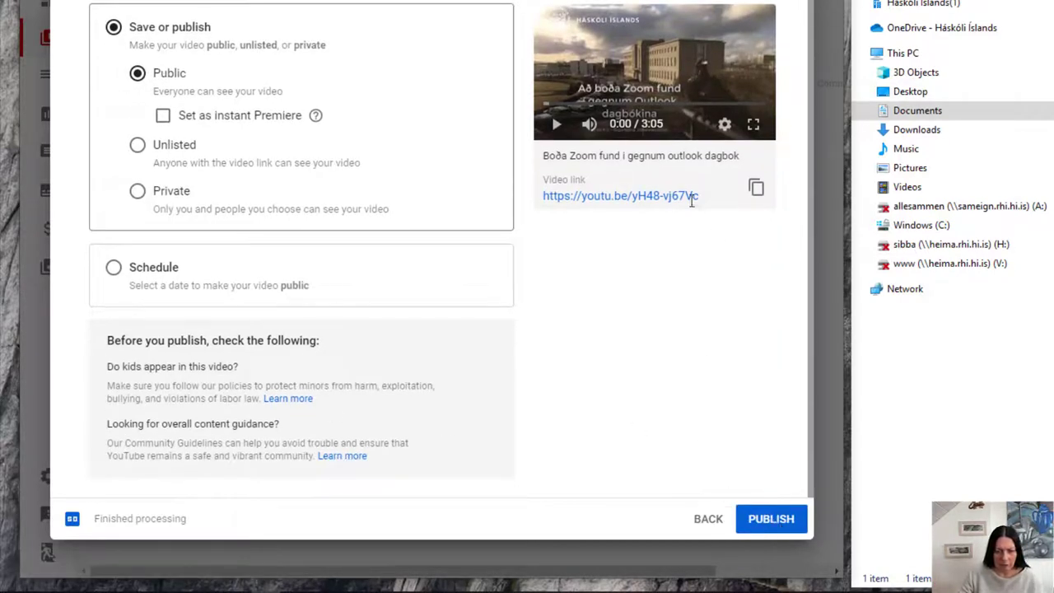
pyautogui.moveTo(710, 198); pyautogui.dragTo(545, 196)
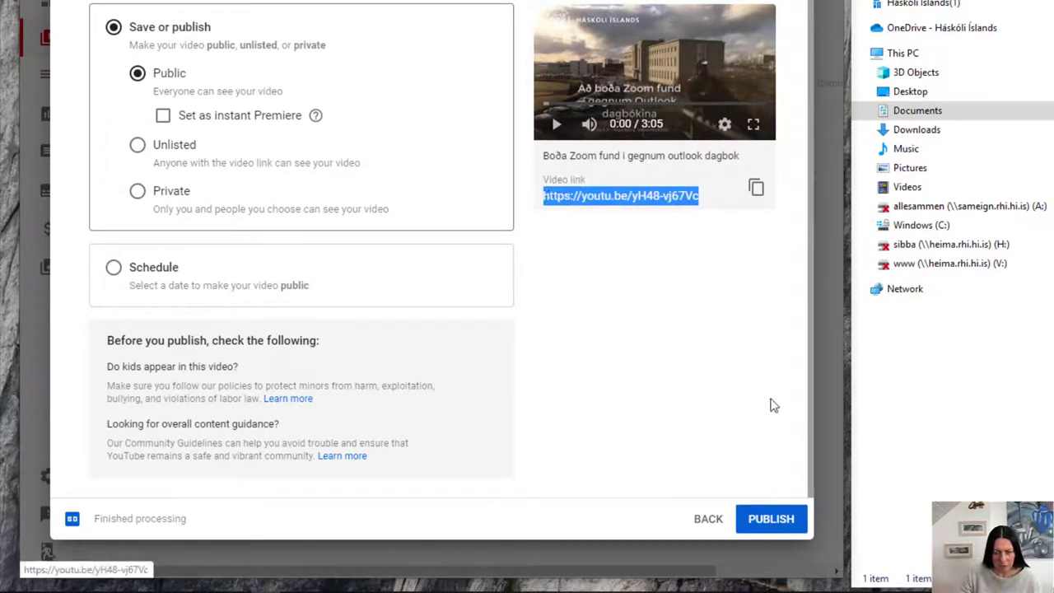
pyautogui.click(773, 519)
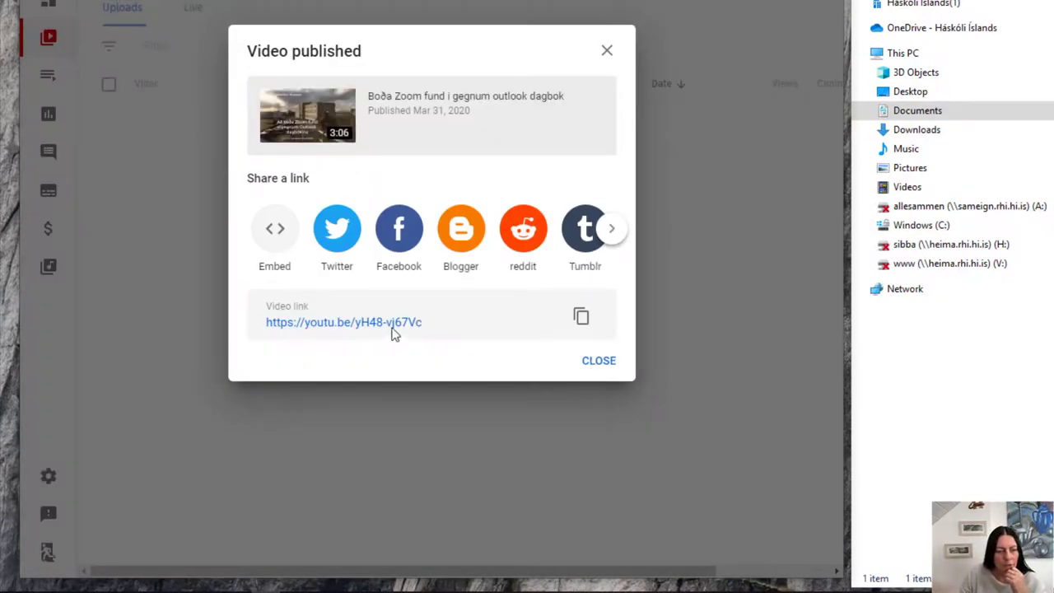
# Copy the published video's embed code with the default embed options and close the embed window.
pyautogui.click(276, 232)
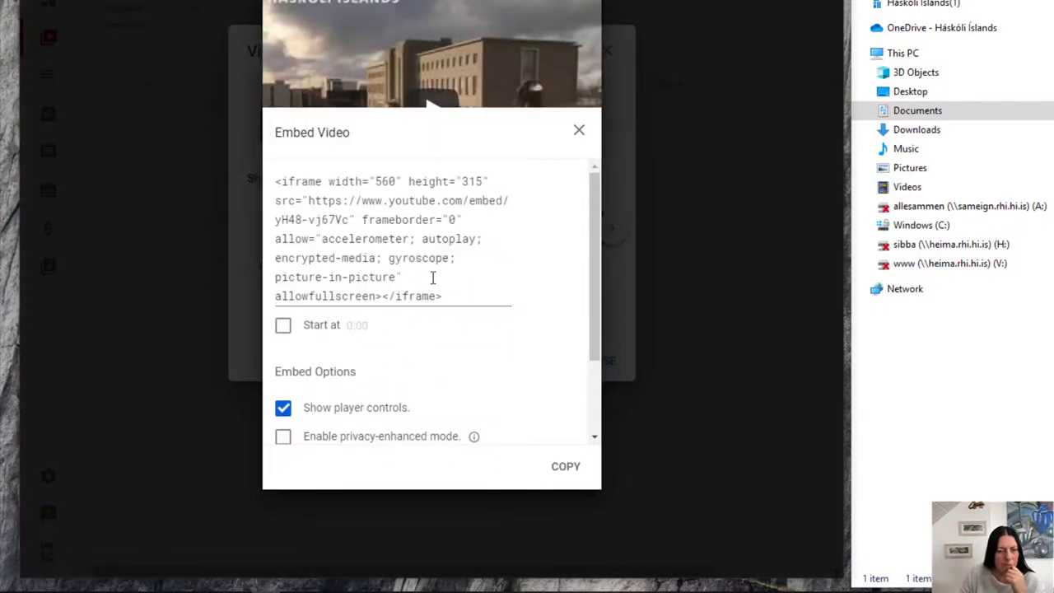
pyautogui.click(566, 466)
pyautogui.click(579, 130)
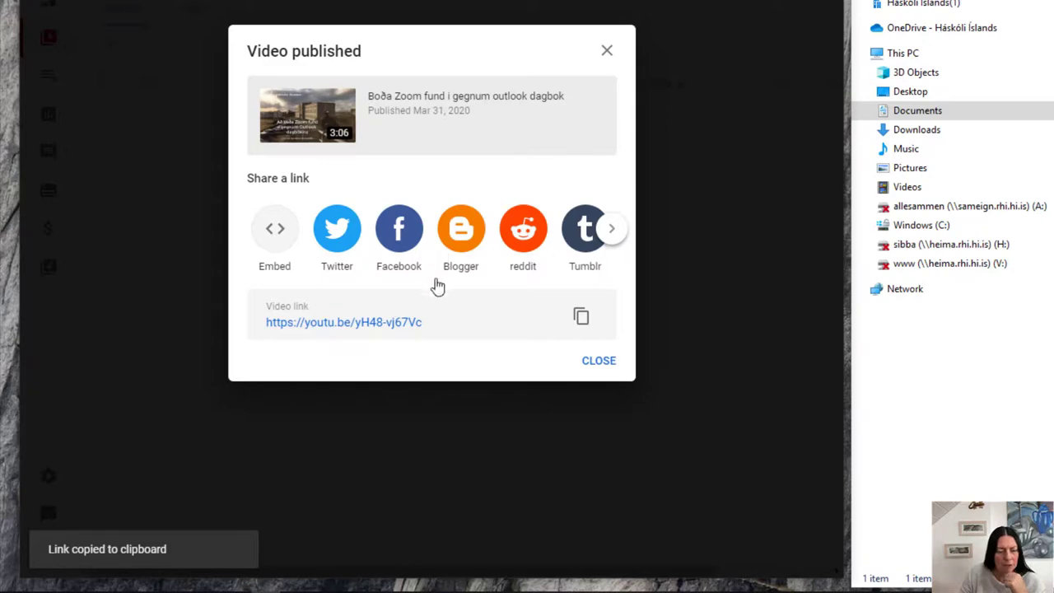
# Dismiss the publishing confirmation and open the details of the newly published Zoom video from the uploads list.
pyautogui.click(608, 367)
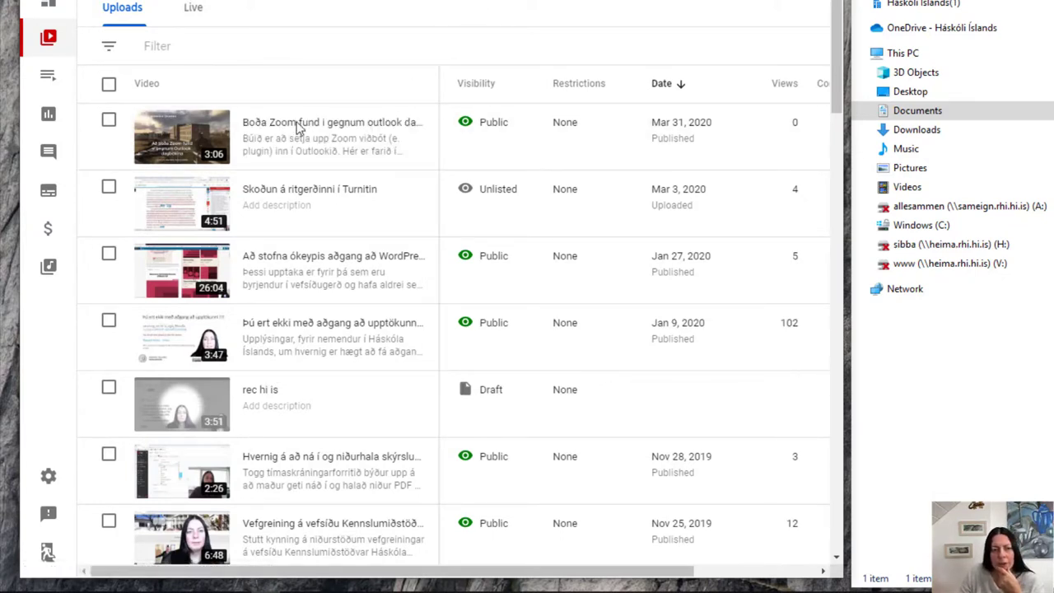
pyautogui.click(181, 148)
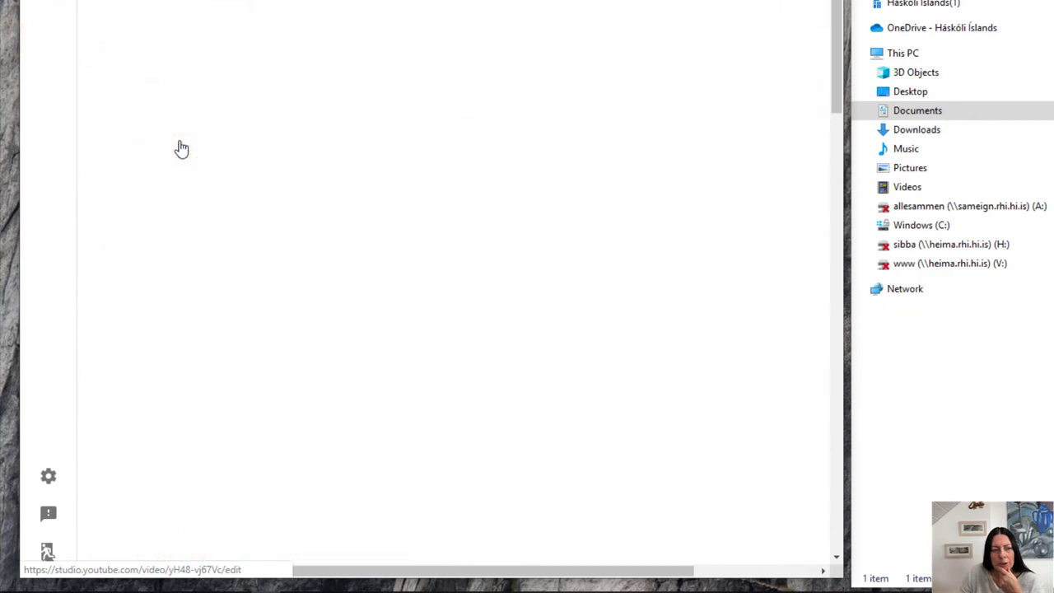